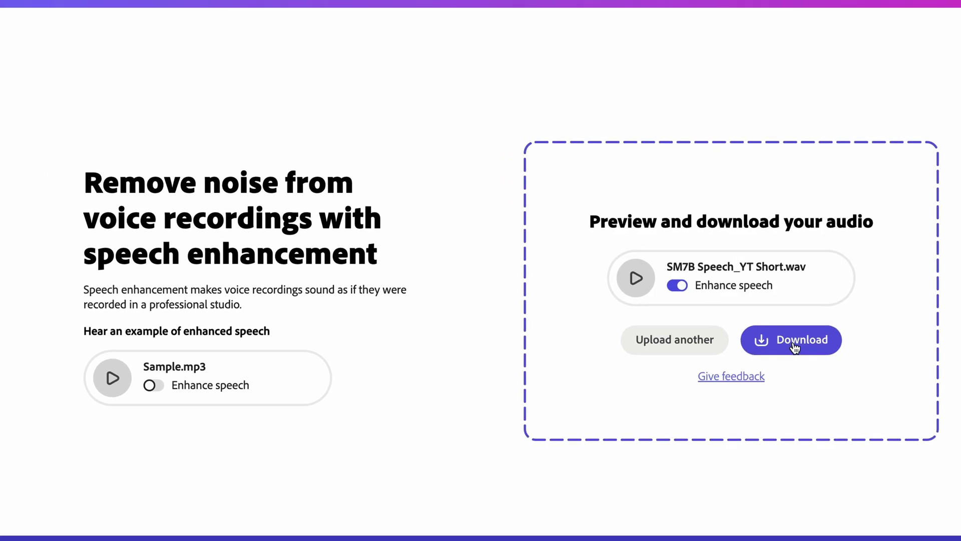
Save the enhanced recording as 'SM7B Speech_YT Short (enhanced)'
{"action": "left_click", "coordinate": [787, 389]}
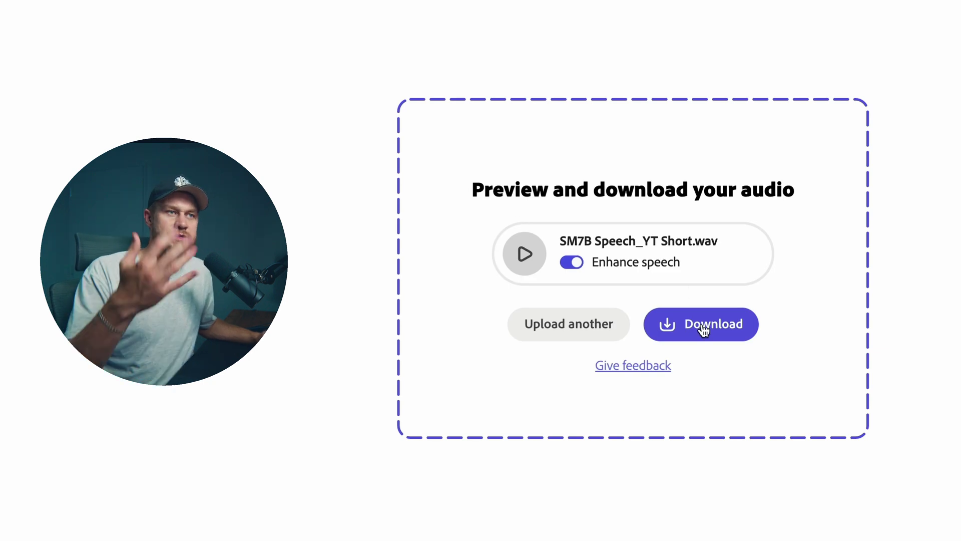
Download the enhanced SM7B Speech_YT Short audio and save it in the Adobe Podcast folder
{"action": "left_click", "coordinate": [705, 331]}
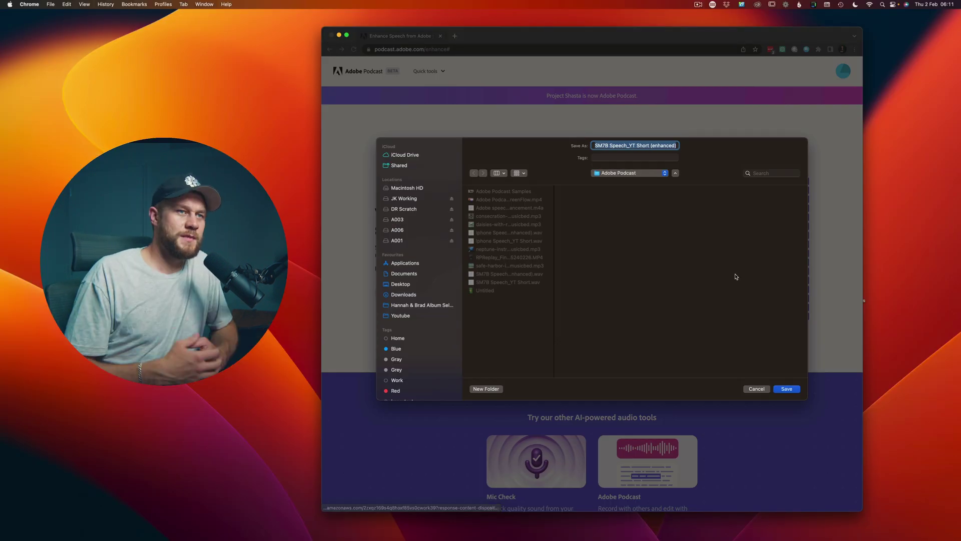
{"action": "left_click", "coordinate": [786, 389]}
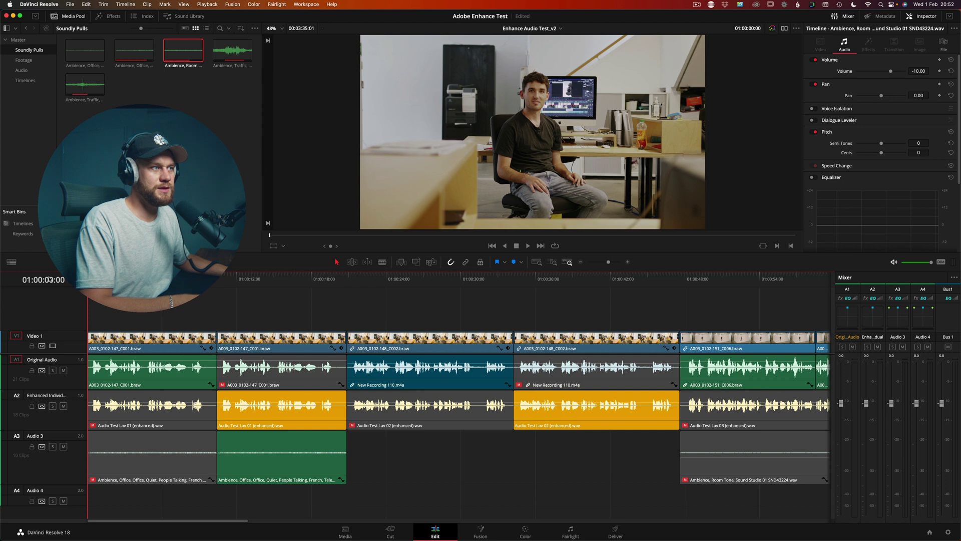
Play and stop the opening clips, then select the first enhanced clip on A2
{"action": "key", "text": "space"}
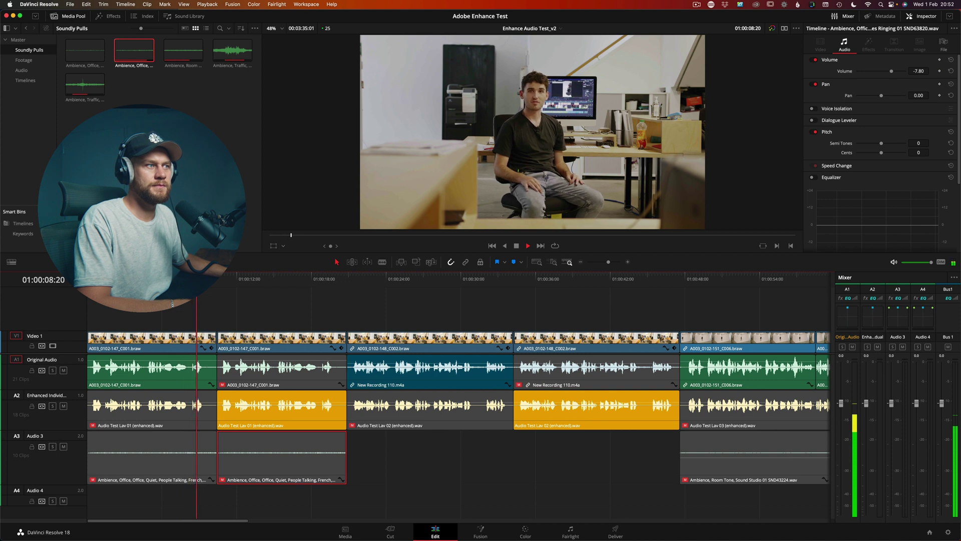
{"action": "key", "text": "space"}
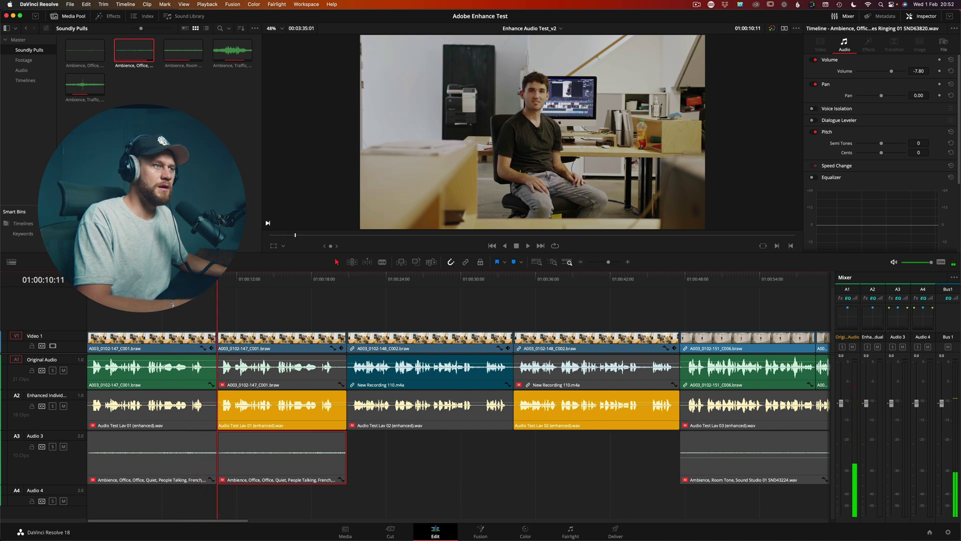
{"action": "left_click", "coordinate": [280, 426]}
Return to the timeline start, jump to the first edit, and switch to the Deliver page
{"action": "key", "text": "alt+f"}
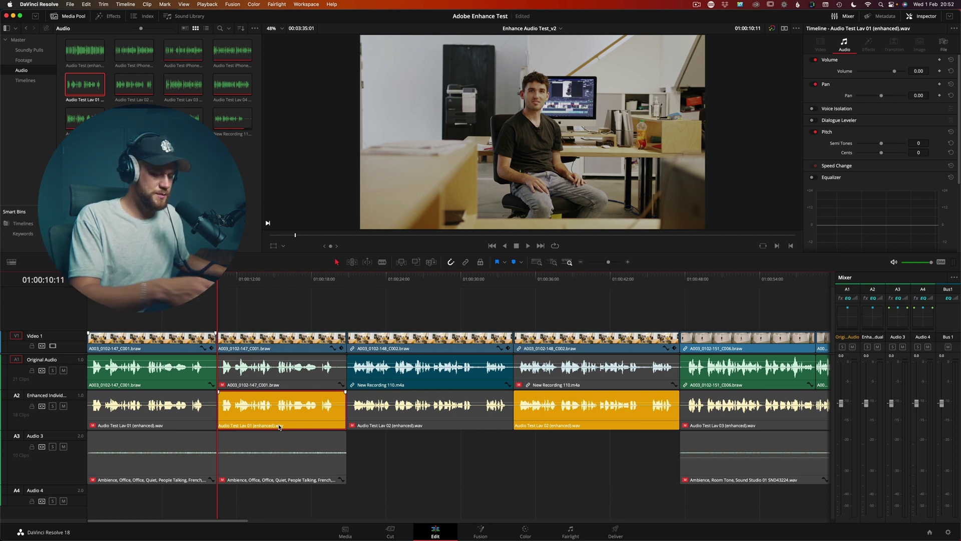
{"action": "key", "text": "Home"}
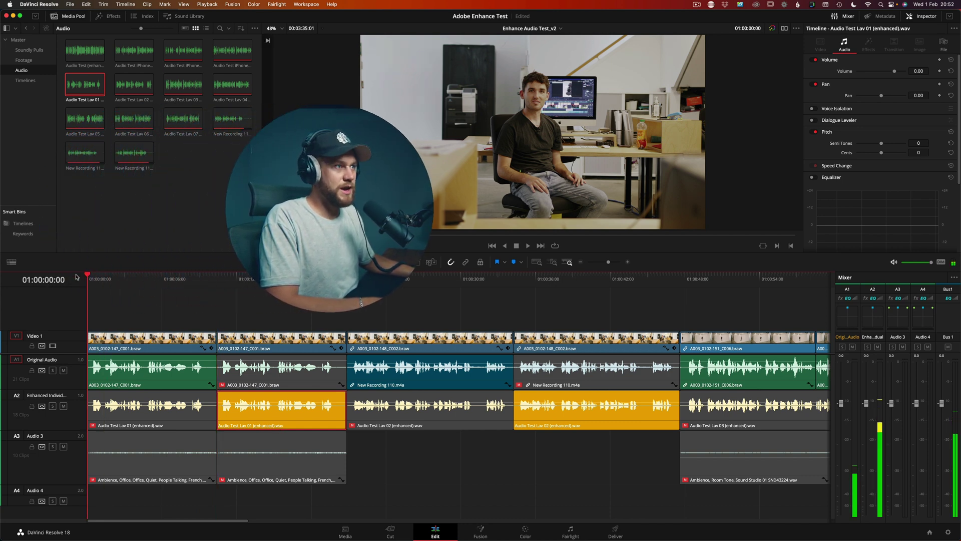
{"action": "key", "text": "Down"}
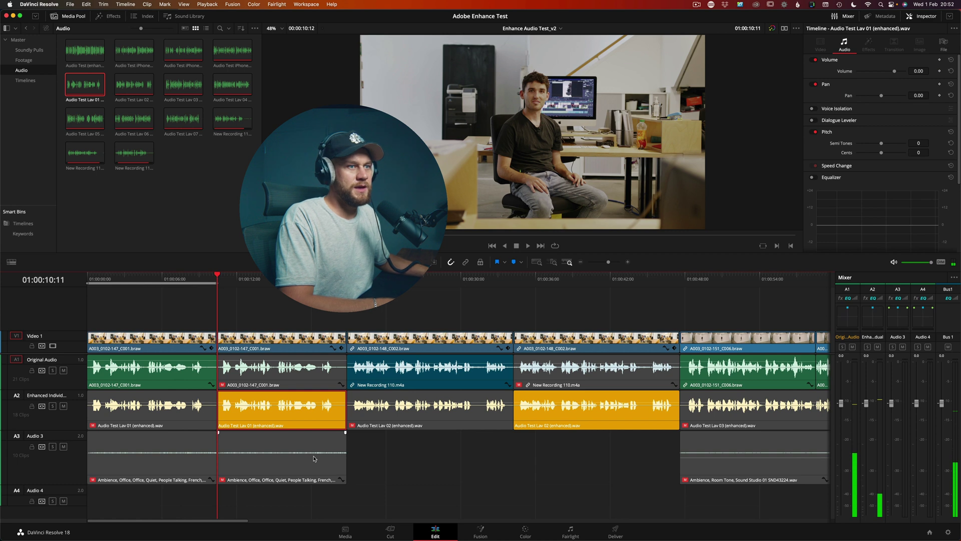
{"action": "left_click", "coordinate": [614, 532]}
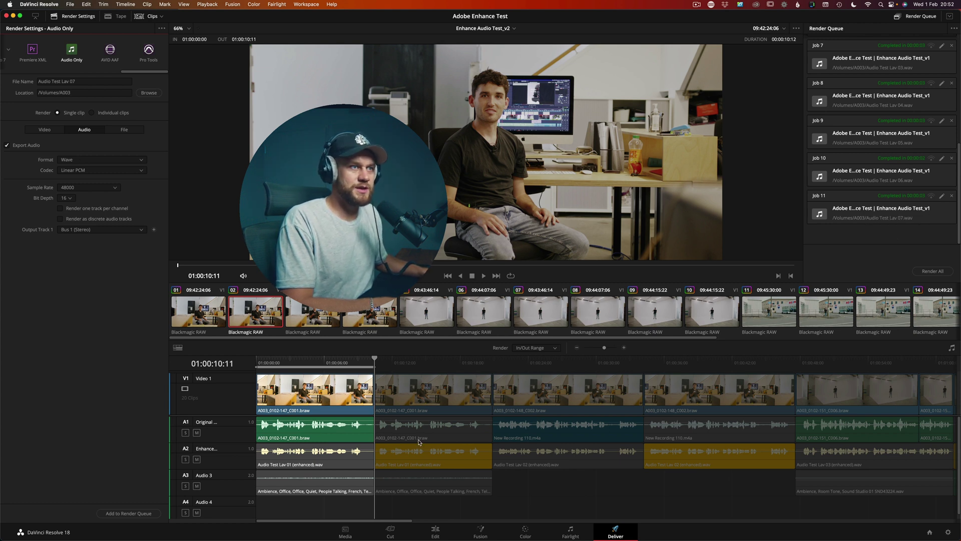
Scrub through the clips on the Deliver page timeline
{"action": "left_click_drag", "start_coordinate": [411, 369], "coordinate": [553, 369]}
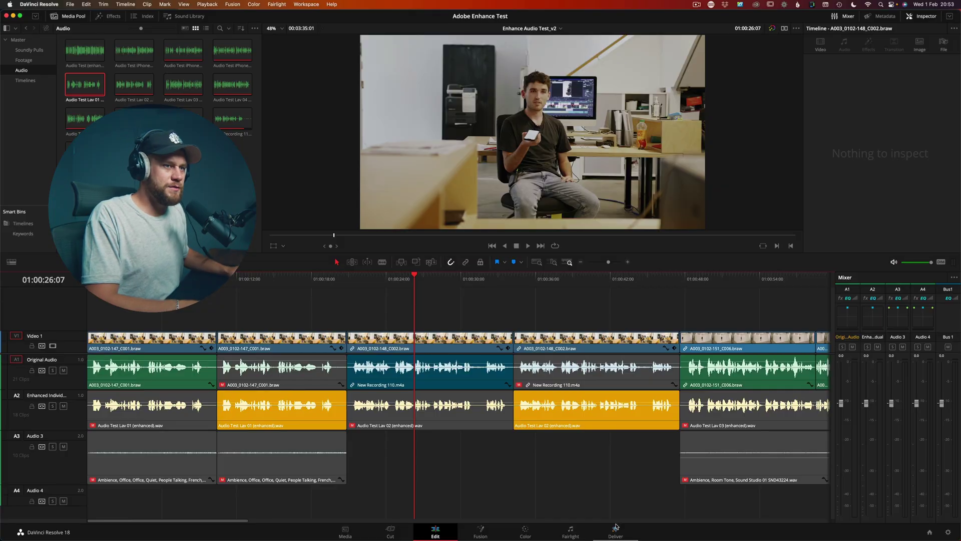
{"action": "left_click", "coordinate": [571, 535]}
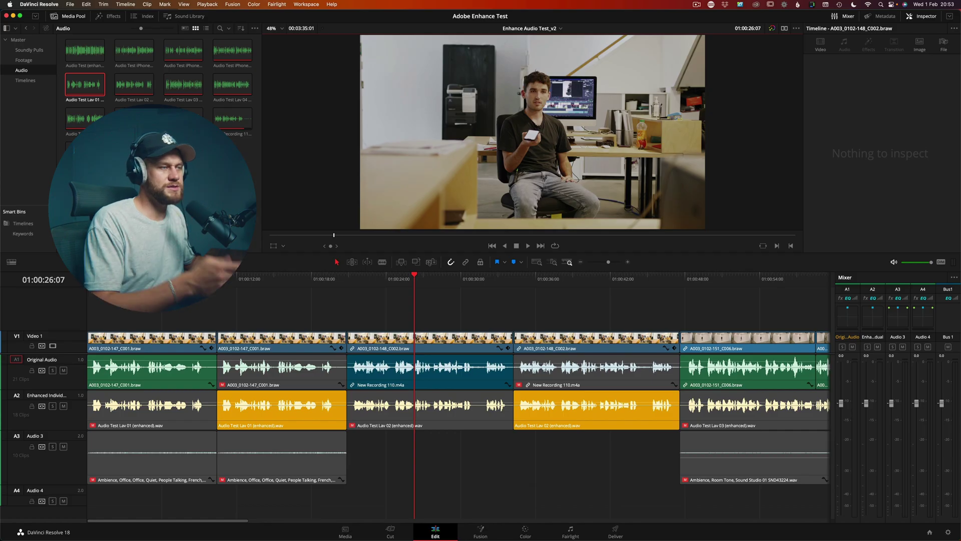
{"action": "left_click", "coordinate": [168, 279]}
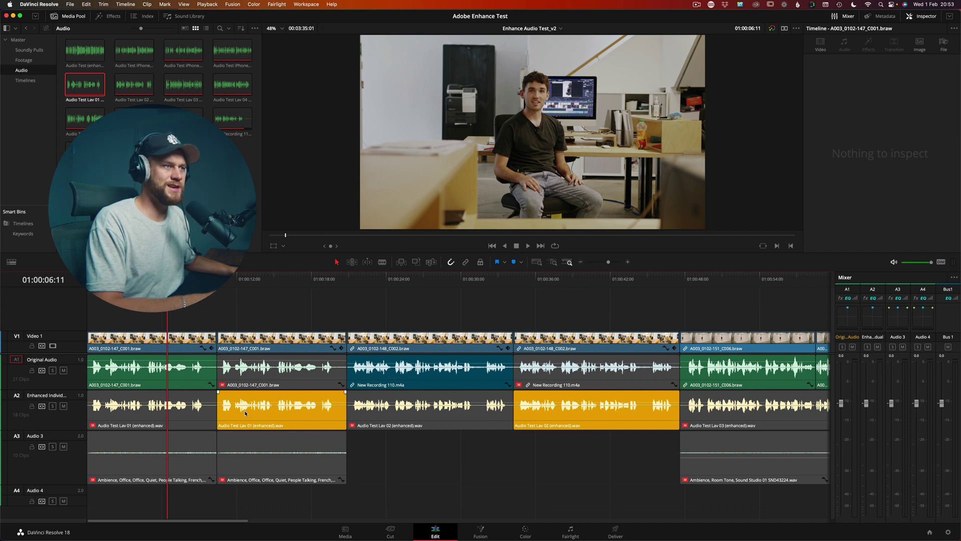
{"action": "key", "text": "space"}
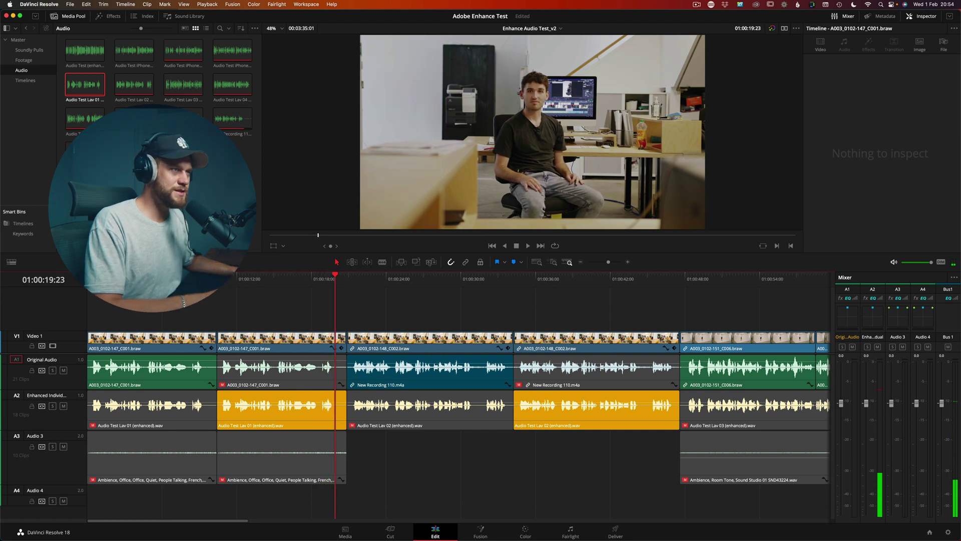
{"action": "key", "text": "space"}
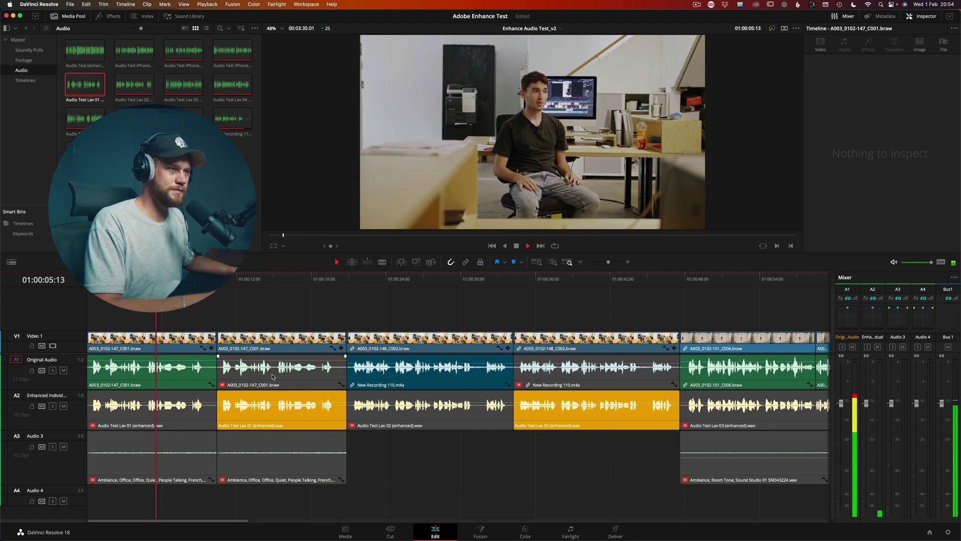
{"action": "left_click", "coordinate": [274, 278]}
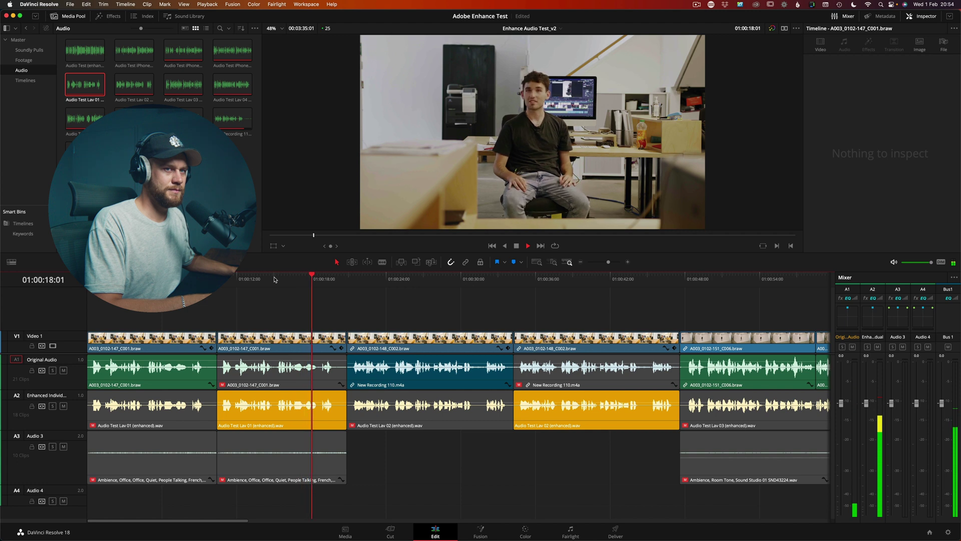
{"action": "key", "text": "space"}
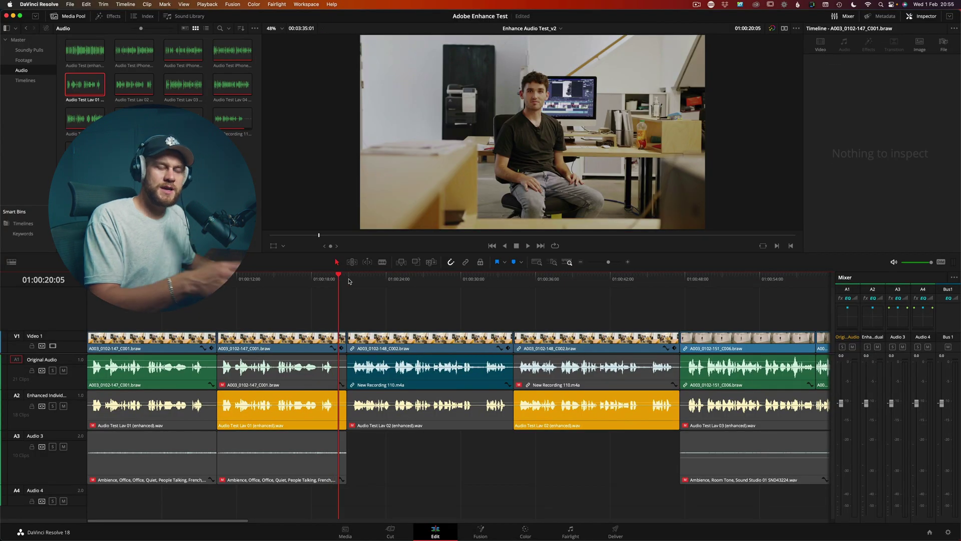
{"action": "left_click", "coordinate": [364, 279]}
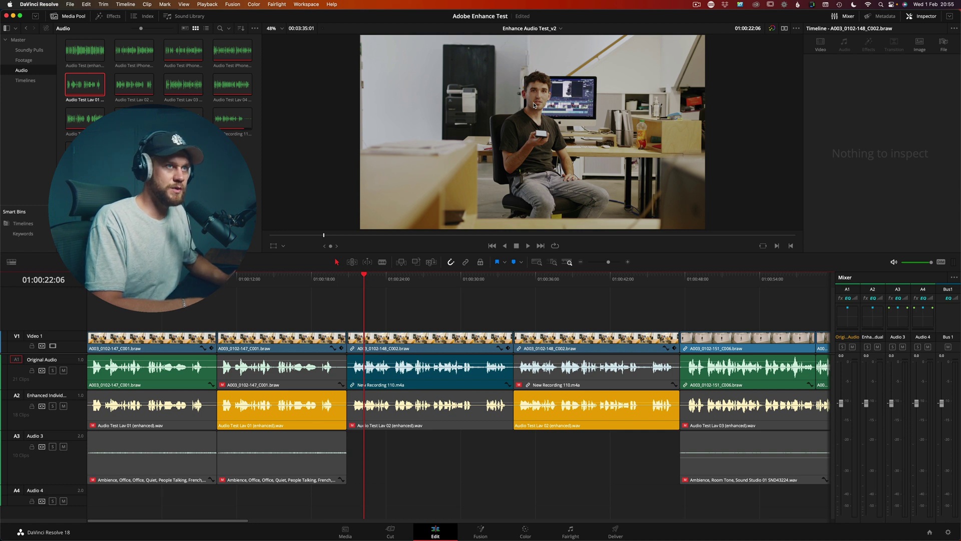
{"action": "key", "text": "space"}
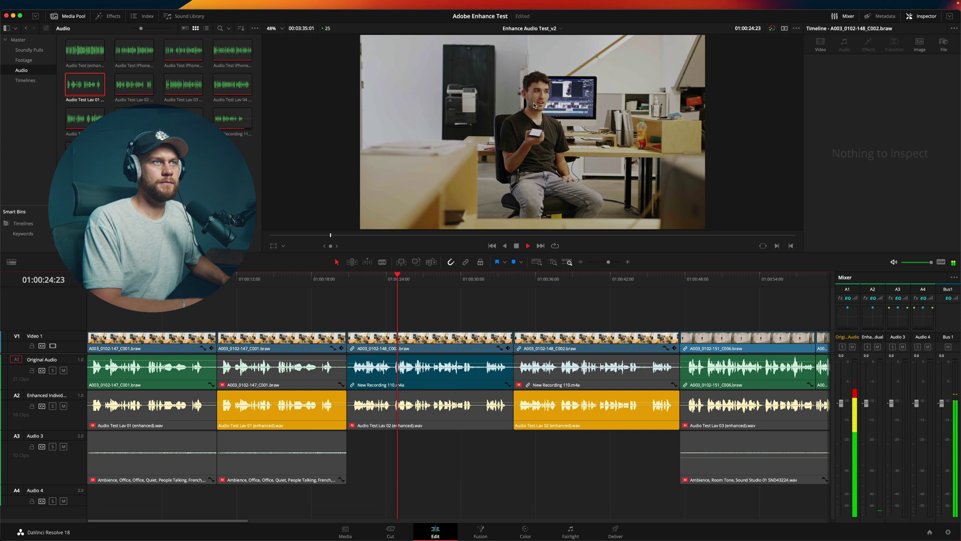
{"action": "key", "text": "super+f"}
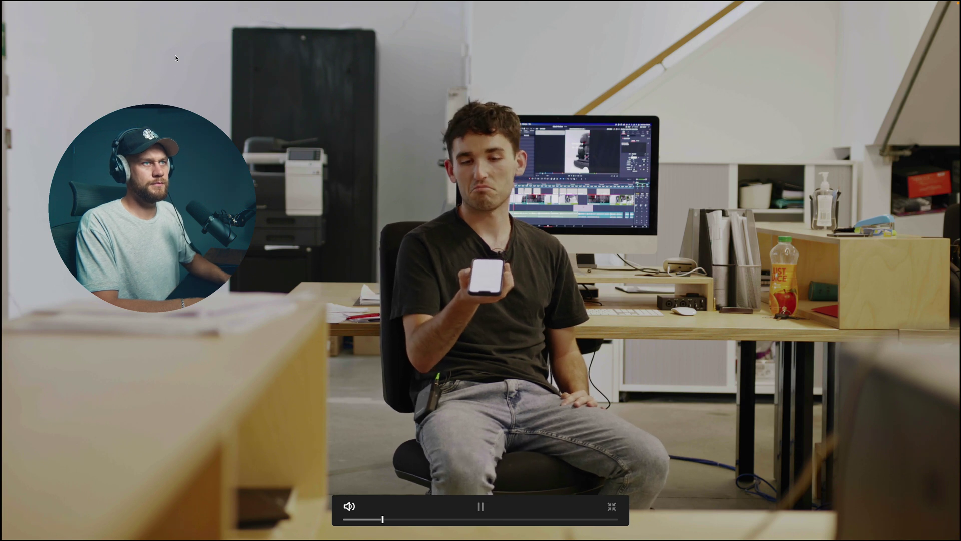
{"action": "key", "text": "Escape"}
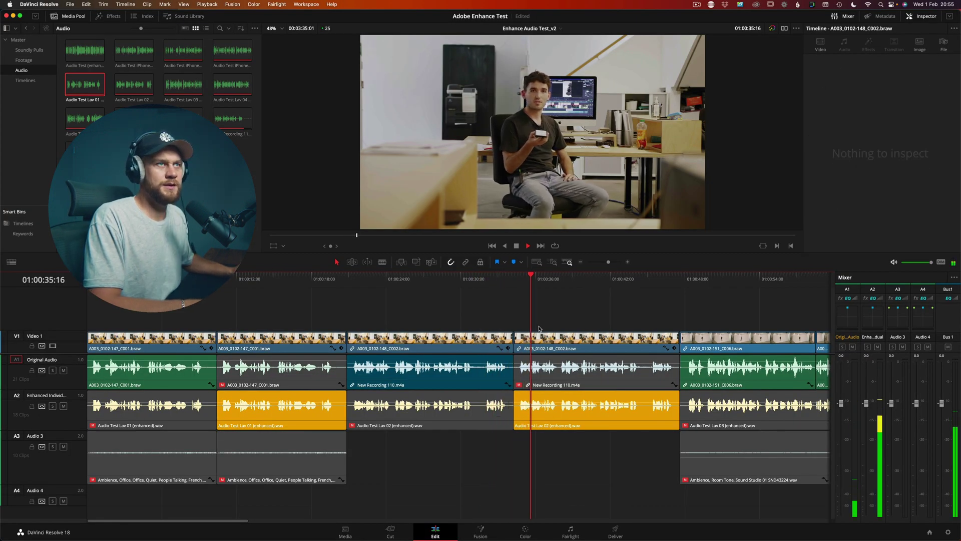
{"action": "key", "text": "super+f"}
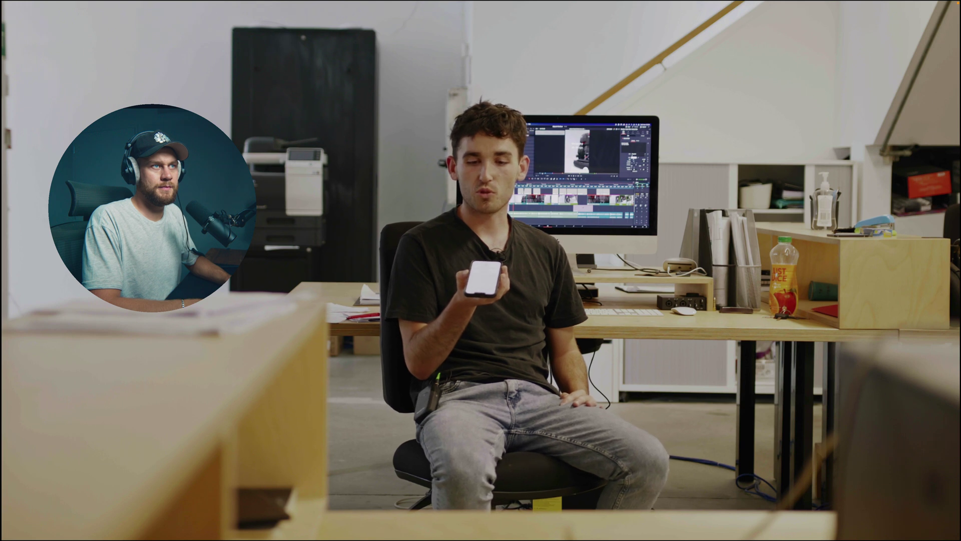
{"action": "key", "text": "super+f"}
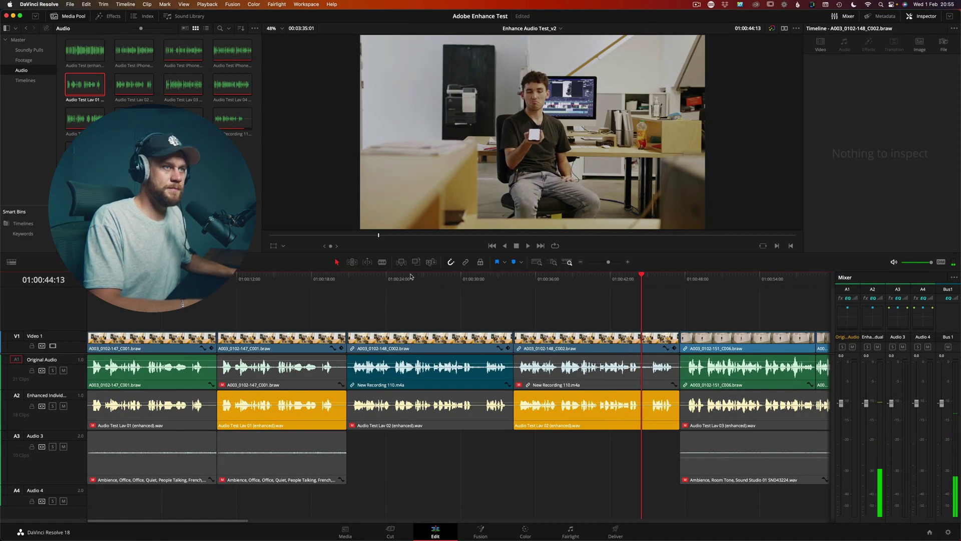
{"action": "key", "text": "space"}
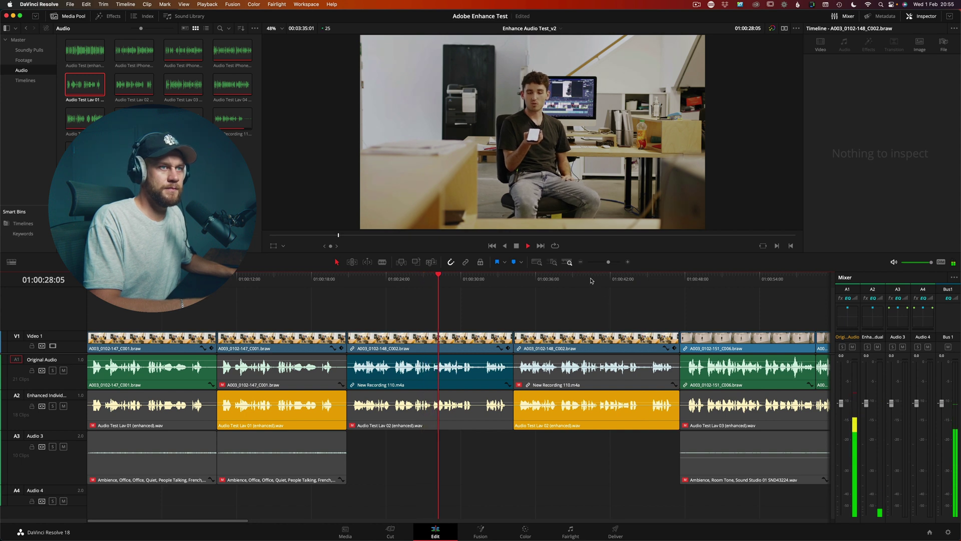
{"action": "left_click", "coordinate": [595, 281]}
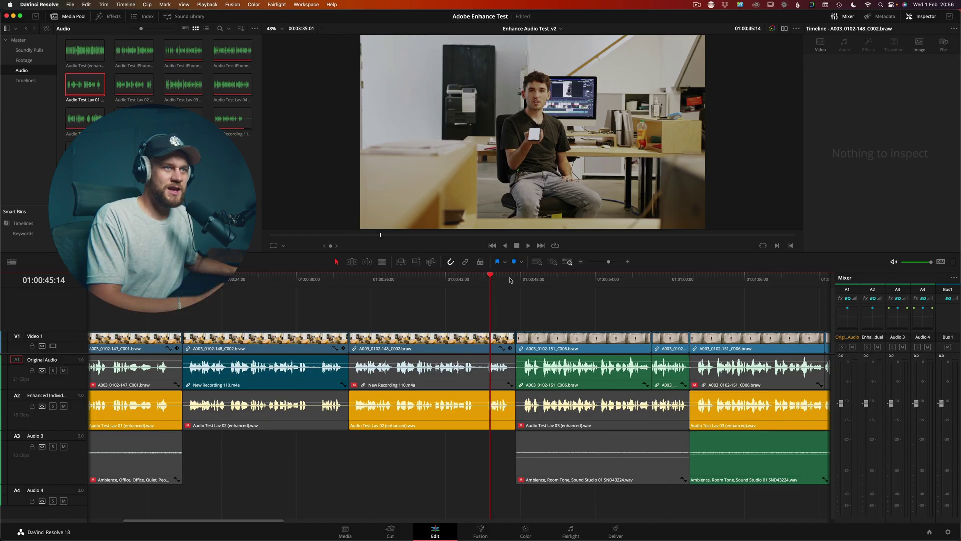
{"action": "scroll", "coordinate": [398, 367], "scroll_direction": "right", "scroll_amount": 5}
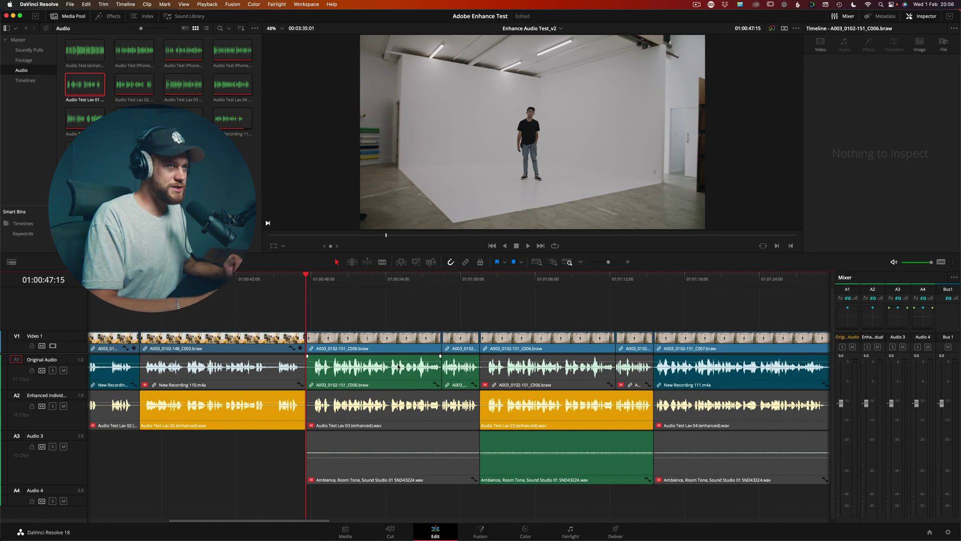
{"action": "key", "text": "super+f"}
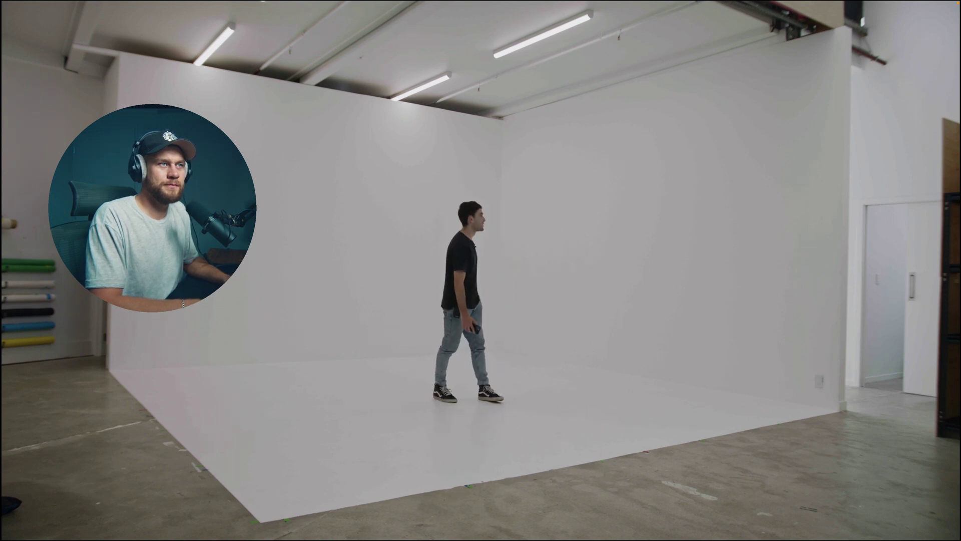
{"action": "key", "text": "Escape"}
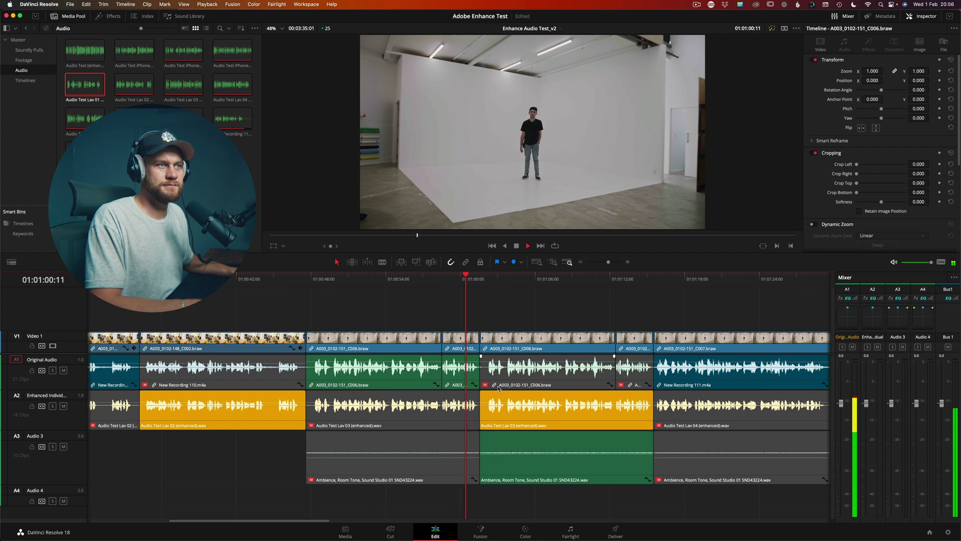
{"action": "key", "text": "space"}
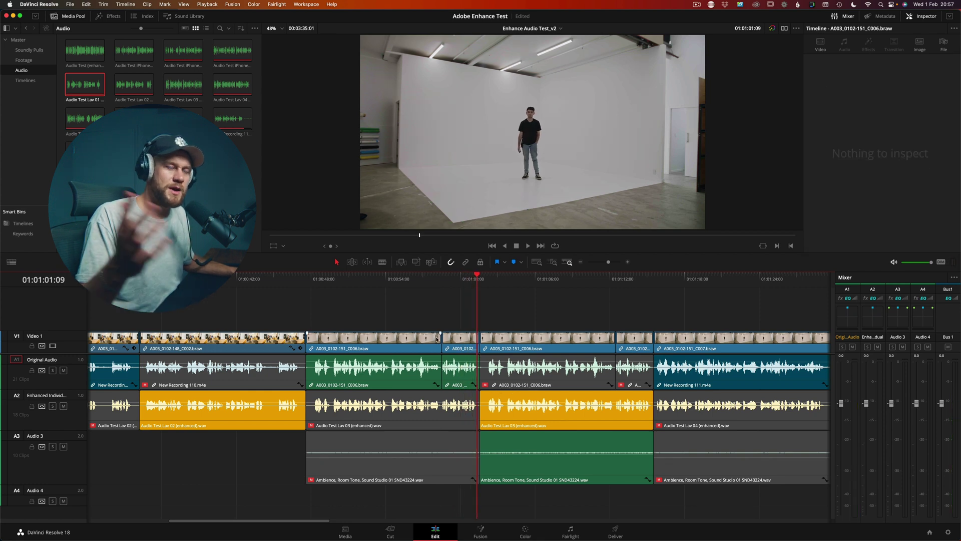
{"action": "scroll", "coordinate": [444, 407], "scroll_direction": "right", "scroll_amount": 5}
{"action": "left_click", "coordinate": [444, 409]}
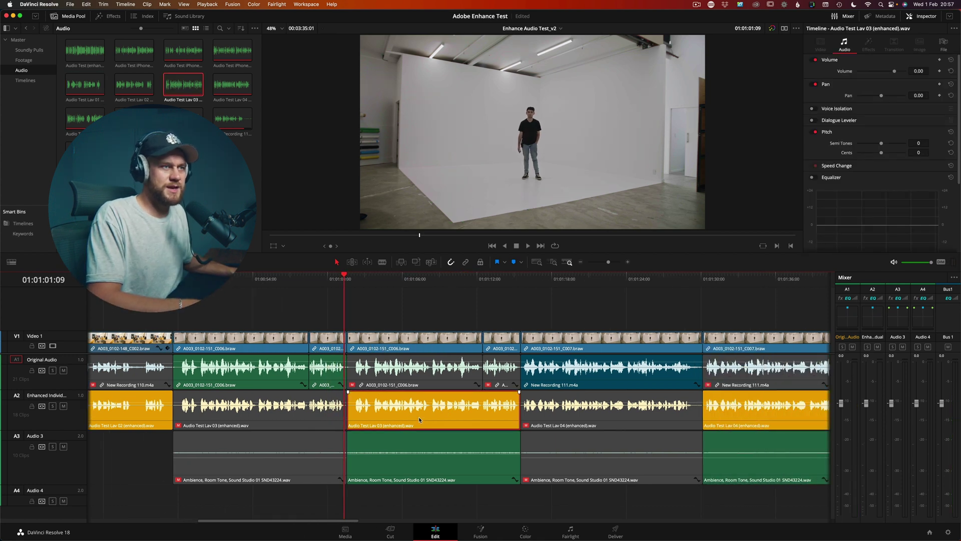
{"action": "left_click", "coordinate": [305, 379]}
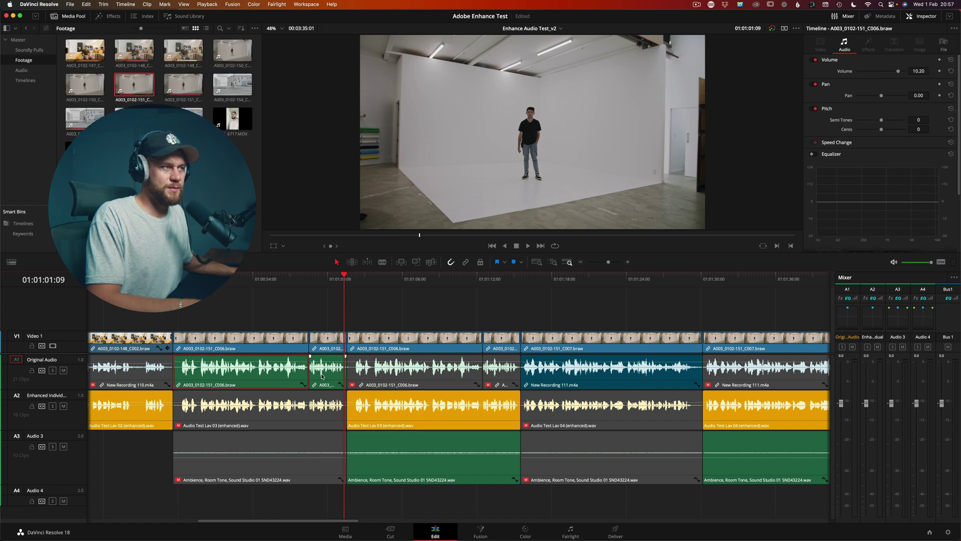
{"action": "left_click", "coordinate": [309, 282]}
{"action": "key", "text": "space"}
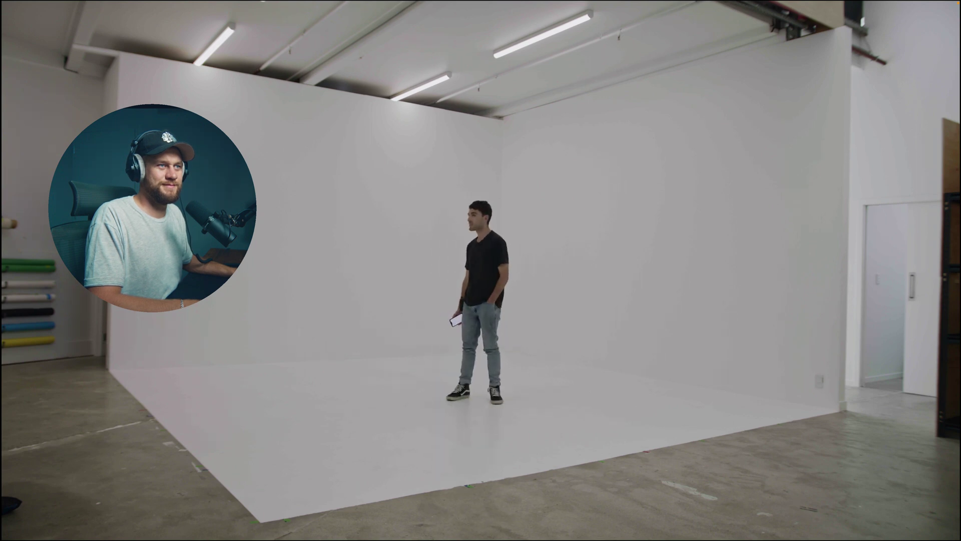
{"action": "key", "text": "Escape"}
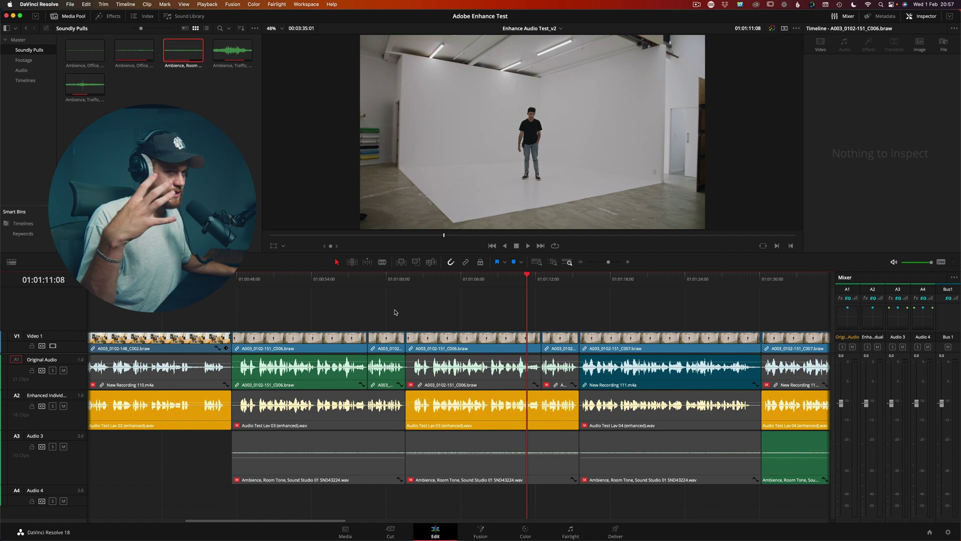
{"action": "key", "text": "Up"}
{"action": "scroll", "coordinate": [420, 315], "scroll_direction": "up", "scroll_amount": 3}
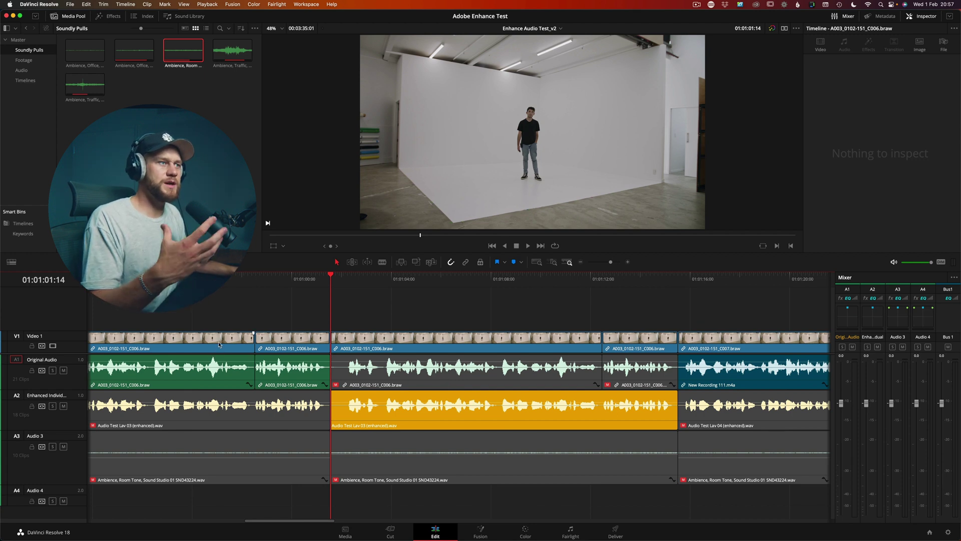
{"action": "left_click", "coordinate": [138, 275]}
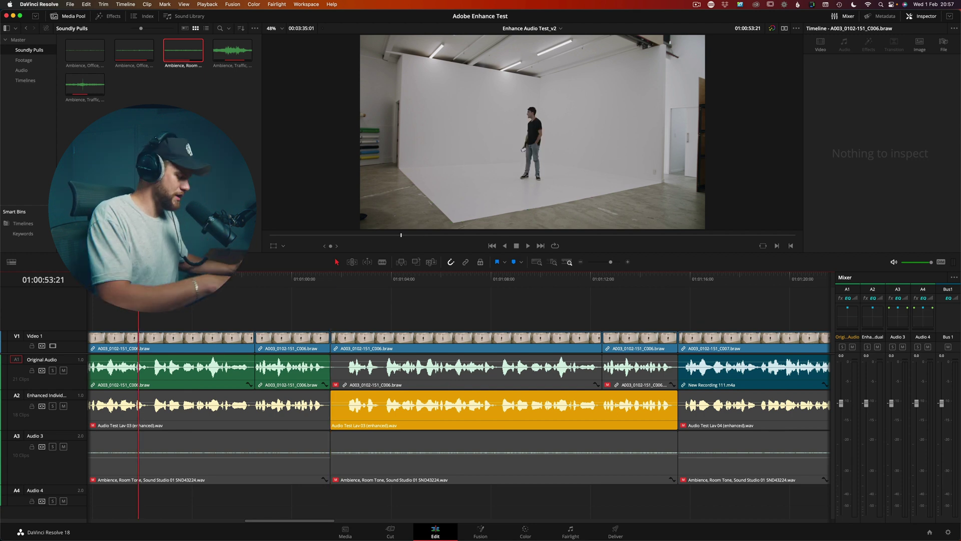
{"action": "key", "text": "space"}
{"action": "key", "text": "space"}
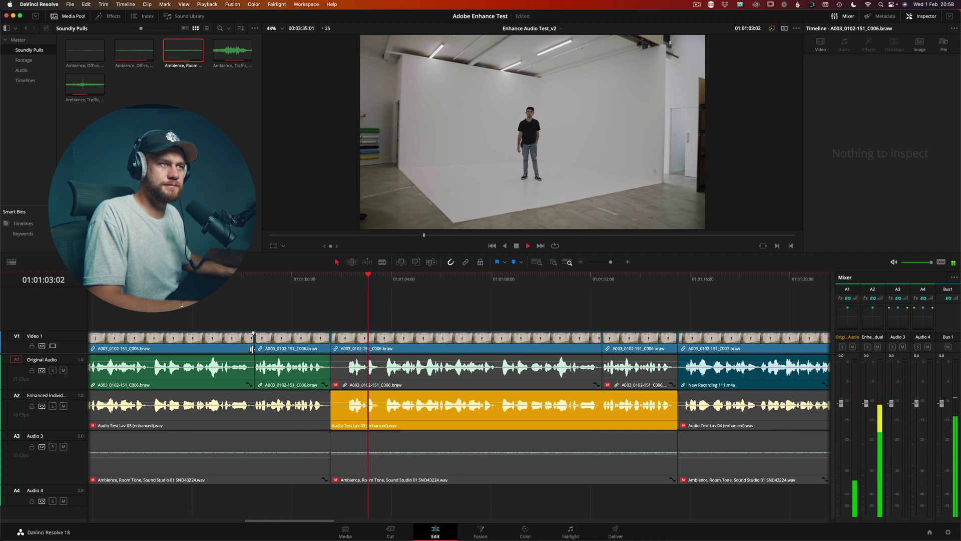
{"action": "scroll", "coordinate": [281, 357], "scroll_direction": "left", "scroll_amount": 5}
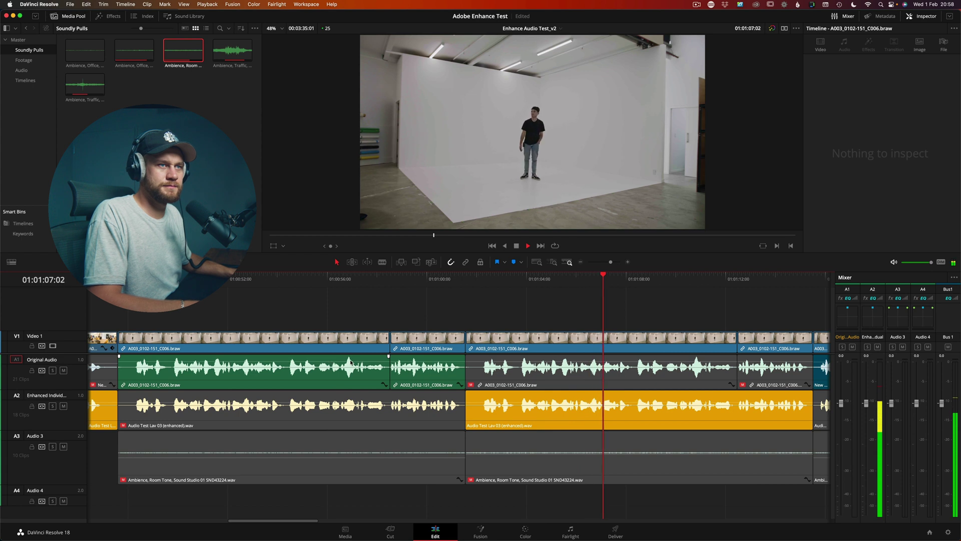
{"action": "left_click", "coordinate": [520, 278]}
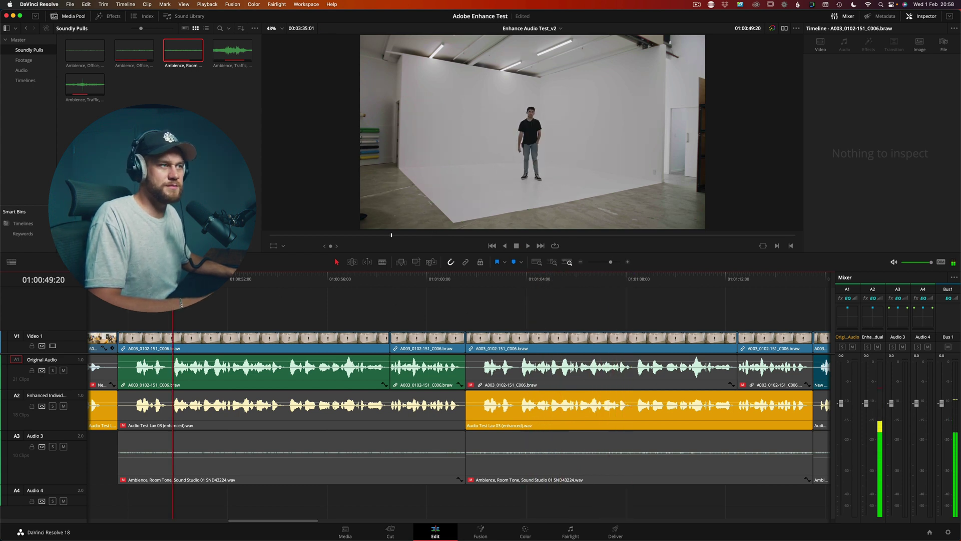
{"action": "key", "text": "space"}
{"action": "left_click", "coordinate": [517, 279]}
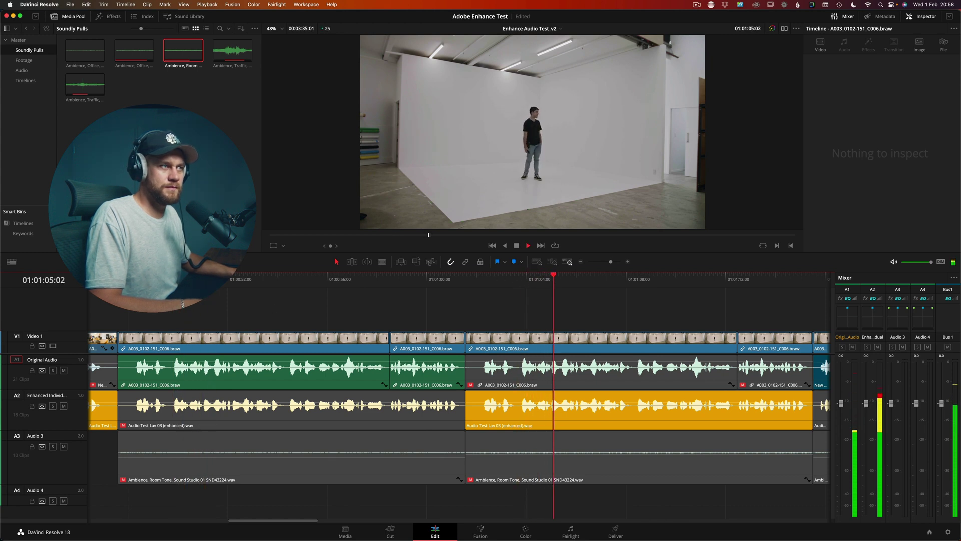
{"action": "key", "text": "space"}
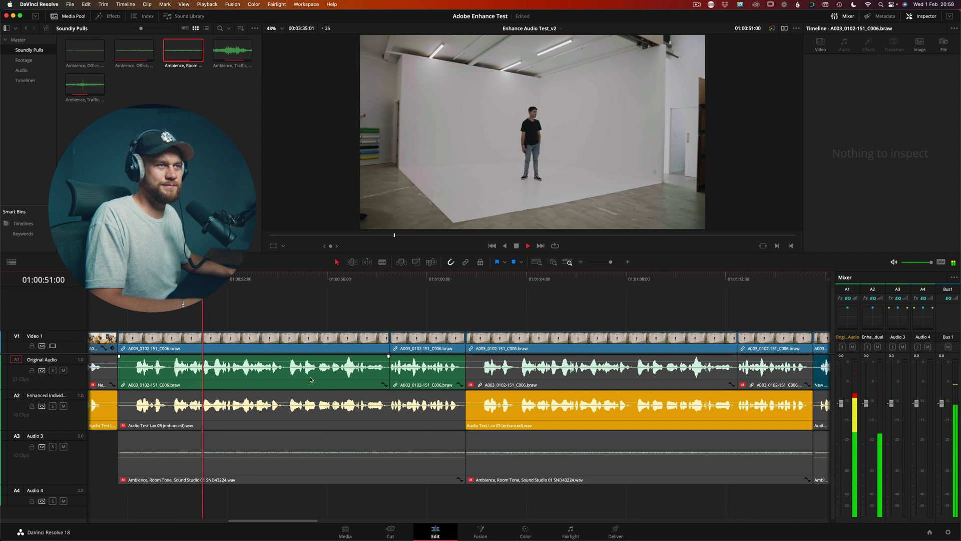
{"action": "key", "text": "space"}
{"action": "scroll", "coordinate": [315, 382], "scroll_direction": "right", "scroll_amount": 10}
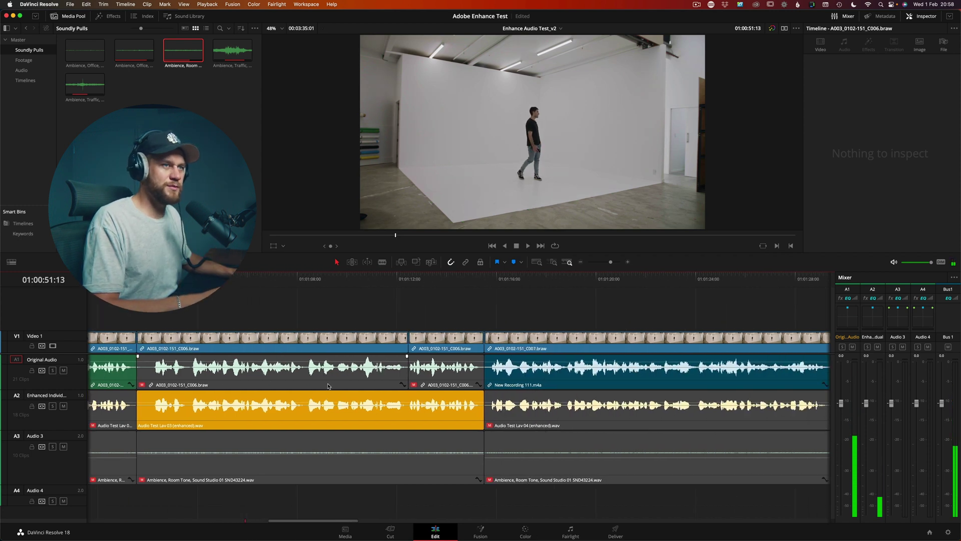
{"action": "scroll", "coordinate": [462, 281], "scroll_direction": "right", "scroll_amount": 7}
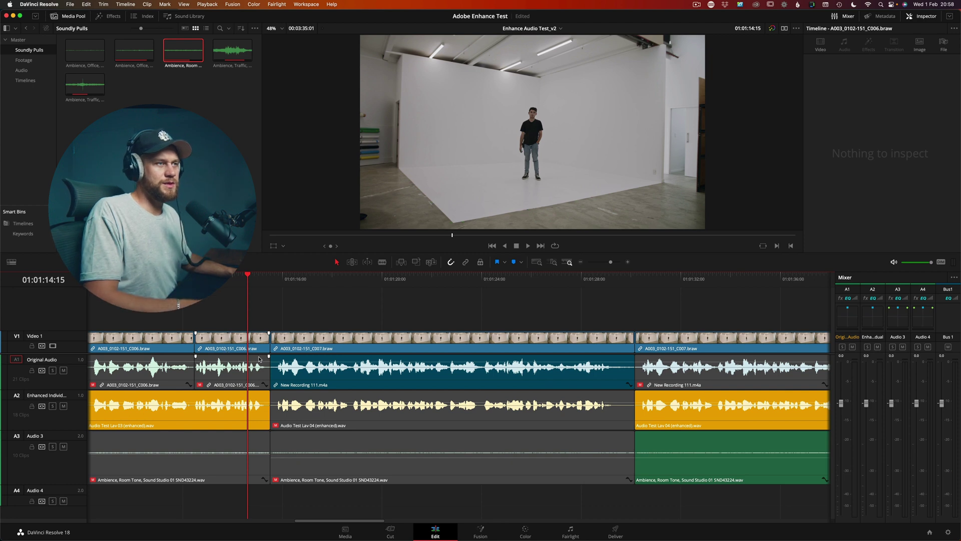
{"action": "key", "text": "space"}
{"action": "scroll", "coordinate": [253, 341], "scroll_direction": "right", "scroll_amount": 4}
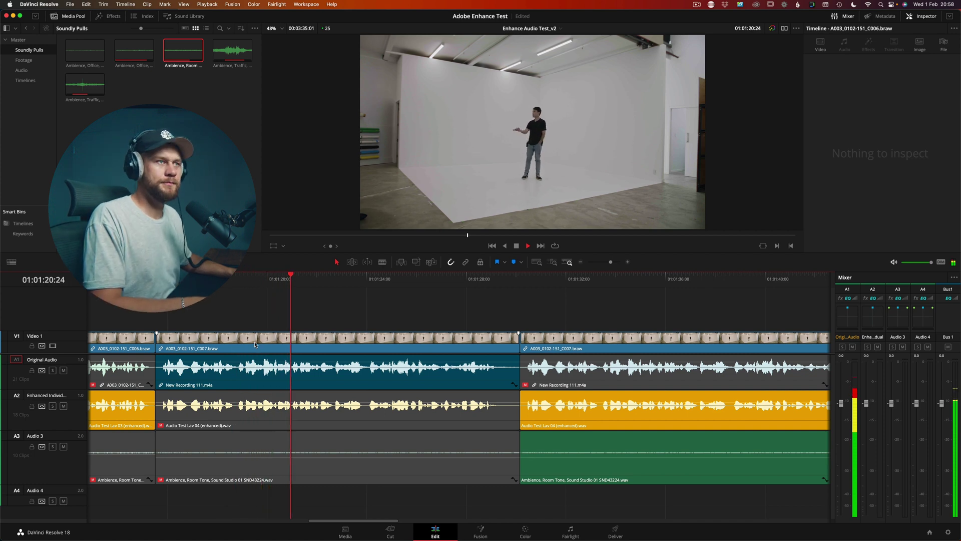
{"action": "scroll", "coordinate": [254, 344], "scroll_direction": "right", "scroll_amount": 2}
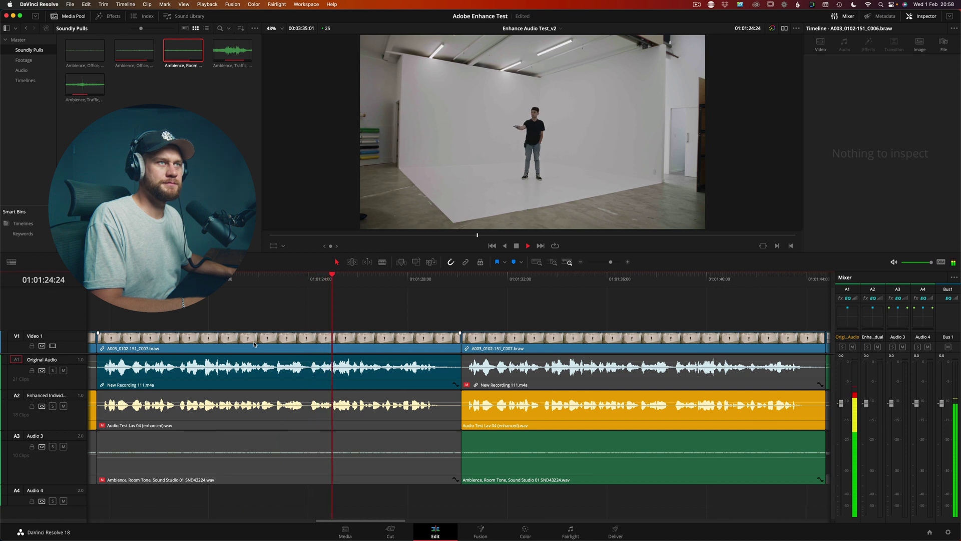
{"action": "scroll", "coordinate": [254, 344], "scroll_direction": "right", "scroll_amount": 4}
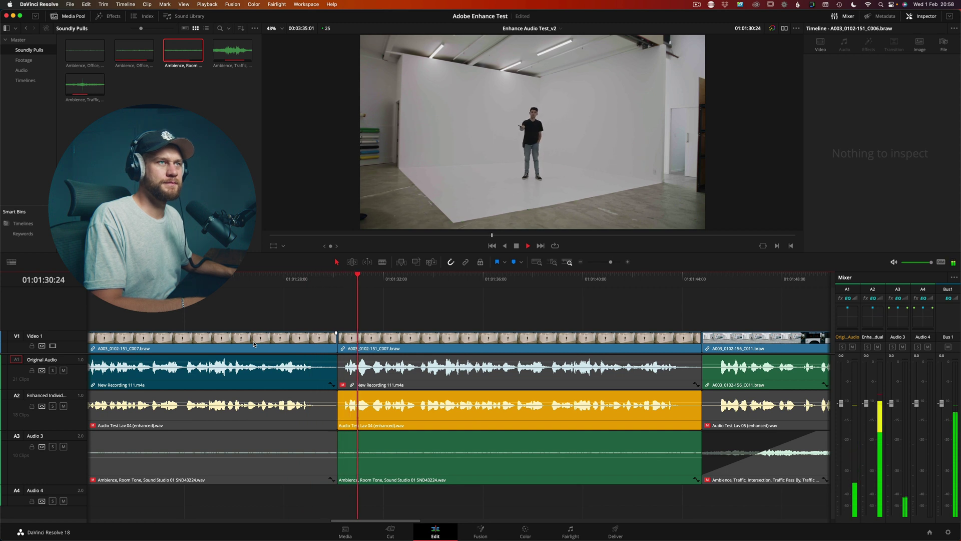
{"action": "key", "text": "super+f"}
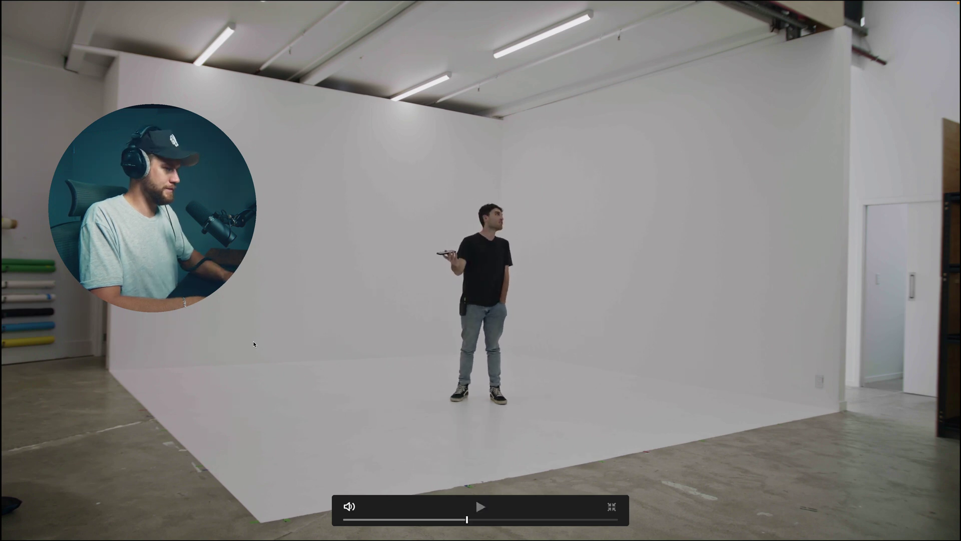
{"action": "key", "text": "Escape"}
{"action": "left_click", "coordinate": [185, 274]}
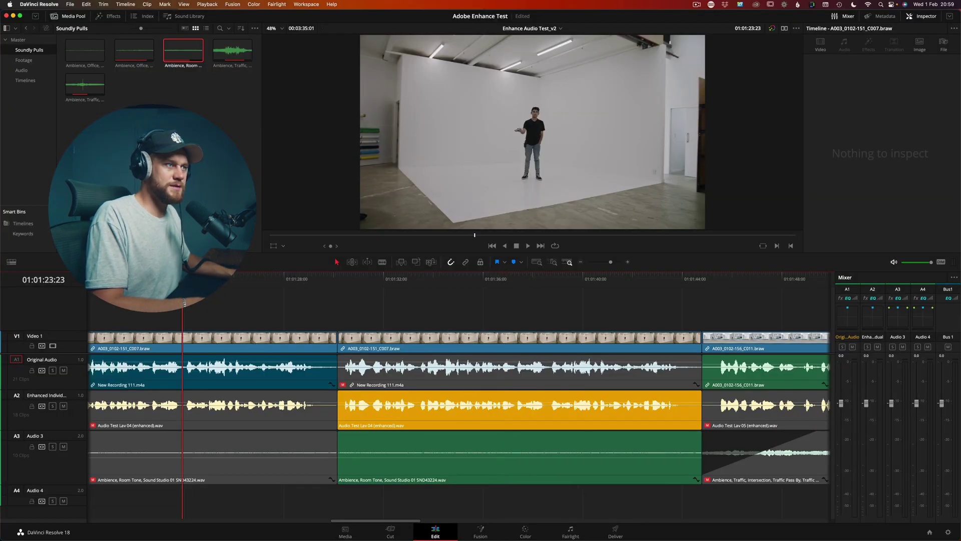
{"action": "key", "text": "space"}
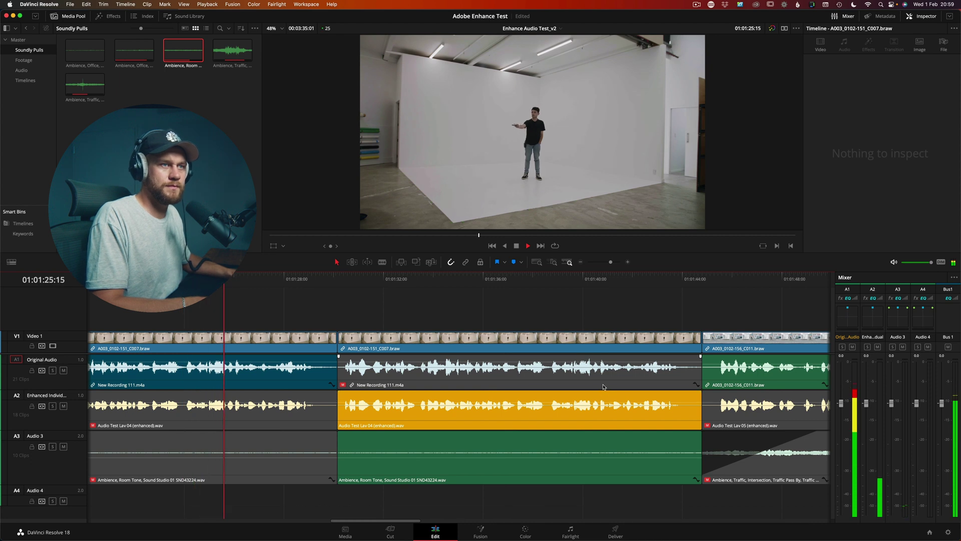
{"action": "scroll", "coordinate": [603, 387], "scroll_direction": "left", "scroll_amount": 3}
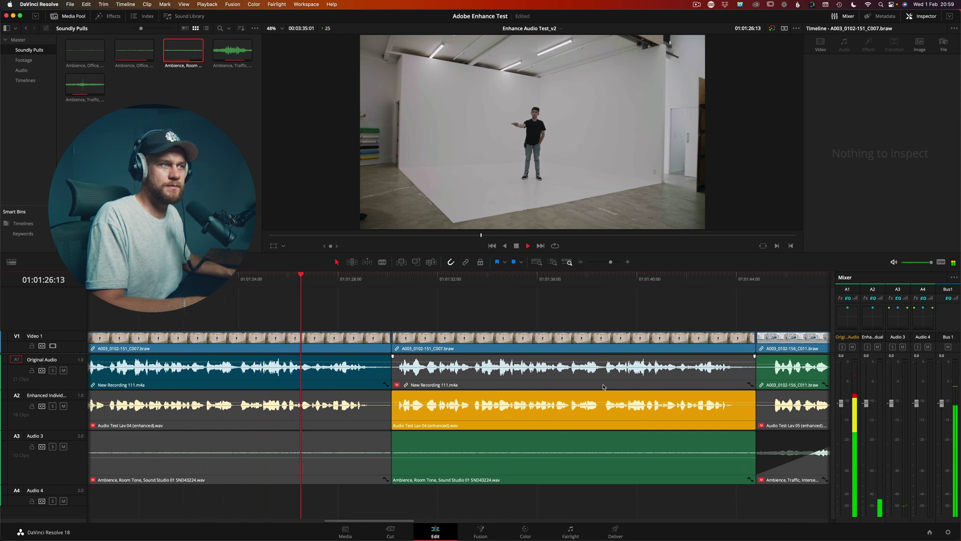
{"action": "left_click", "coordinate": [610, 278]}
{"action": "key", "text": "space"}
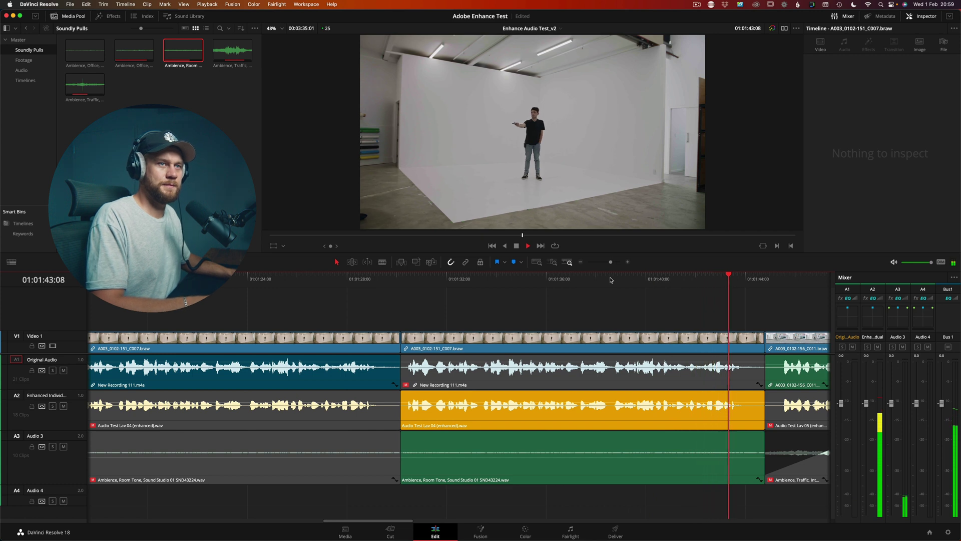
{"action": "key", "text": "space"}
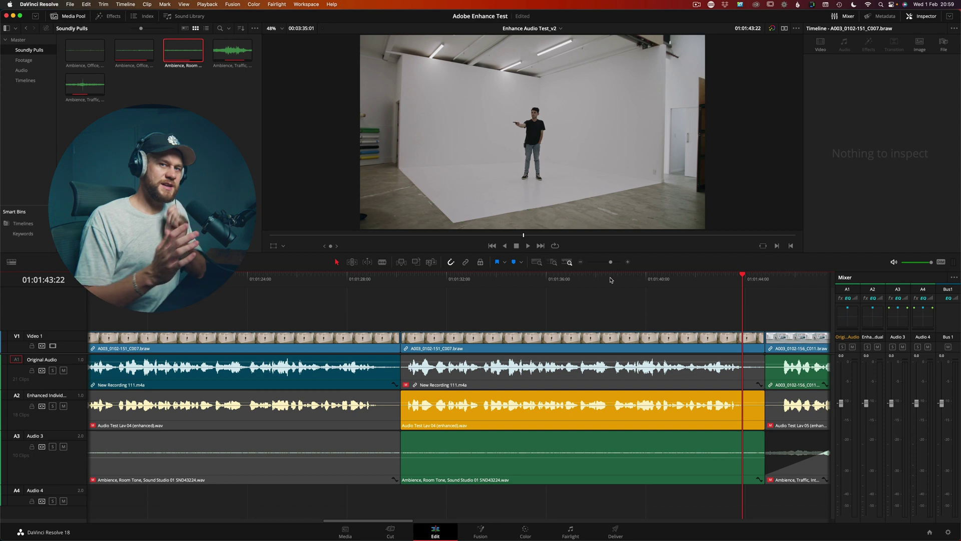
{"action": "left_click", "coordinate": [610, 279]}
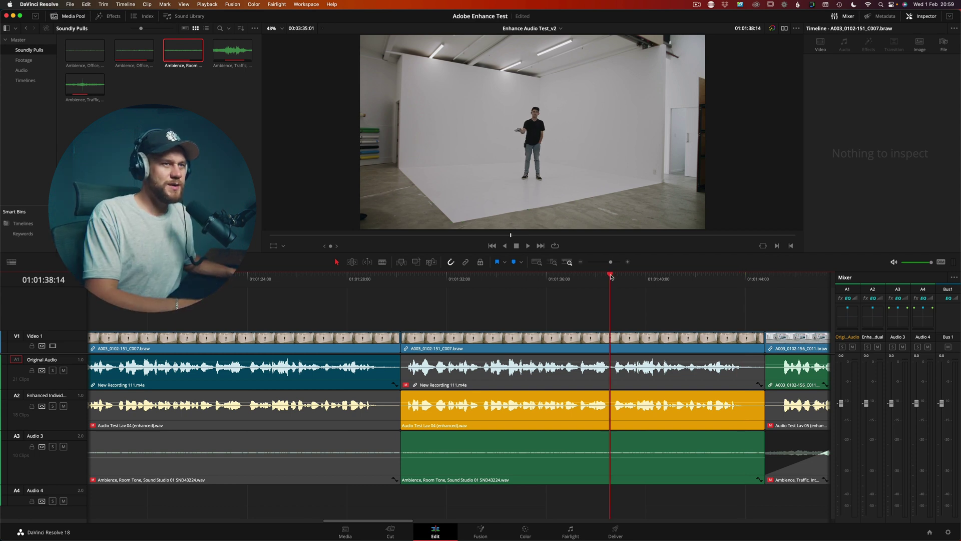
{"action": "scroll", "coordinate": [534, 324], "scroll_direction": "left", "scroll_amount": 5}
{"action": "scroll", "coordinate": [534, 324], "scroll_direction": "right", "scroll_amount": 5}
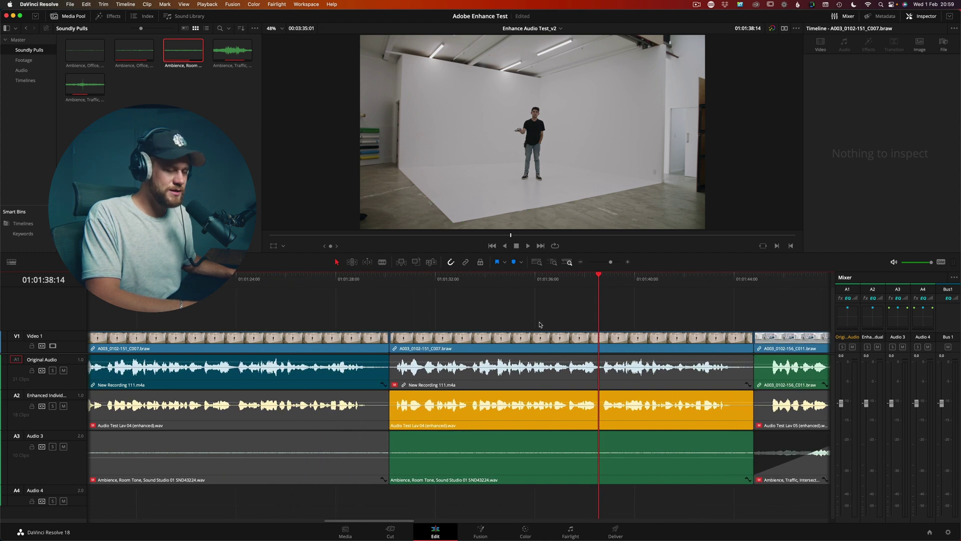
{"action": "key", "text": "space"}
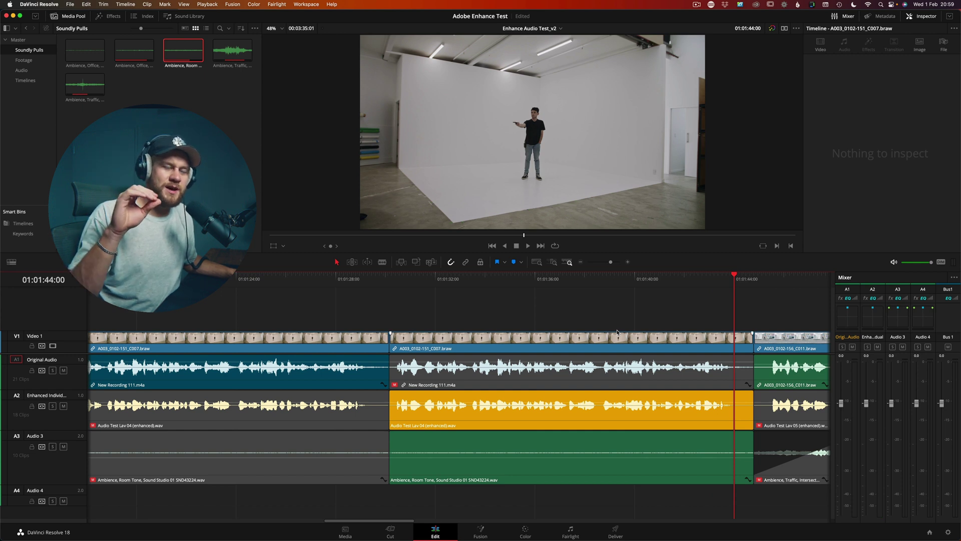
{"action": "left_click", "coordinate": [603, 279]}
{"action": "key", "text": "space"}
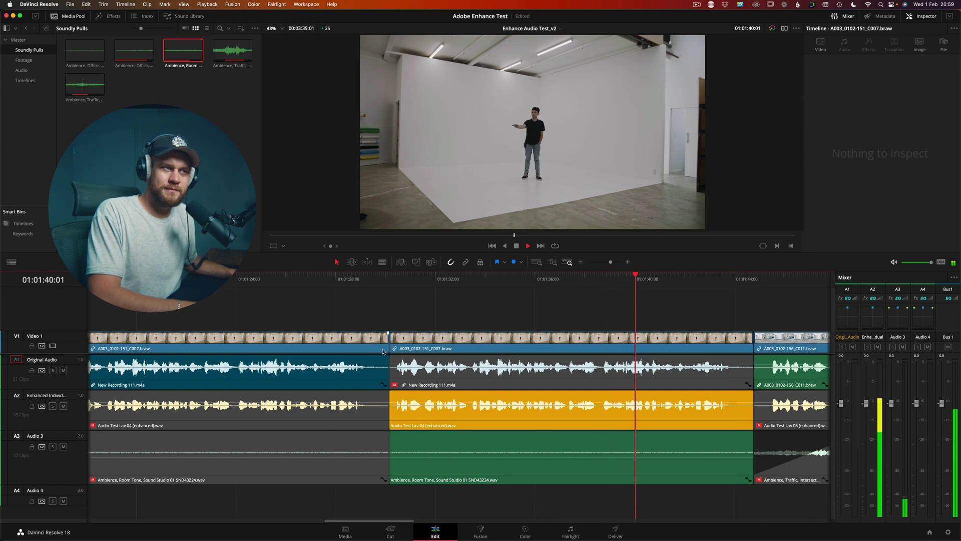
Replay the studio section from 01:01:23:19 and from a later point
{"action": "scroll", "coordinate": [384, 349], "scroll_direction": "left", "scroll_amount": 5}
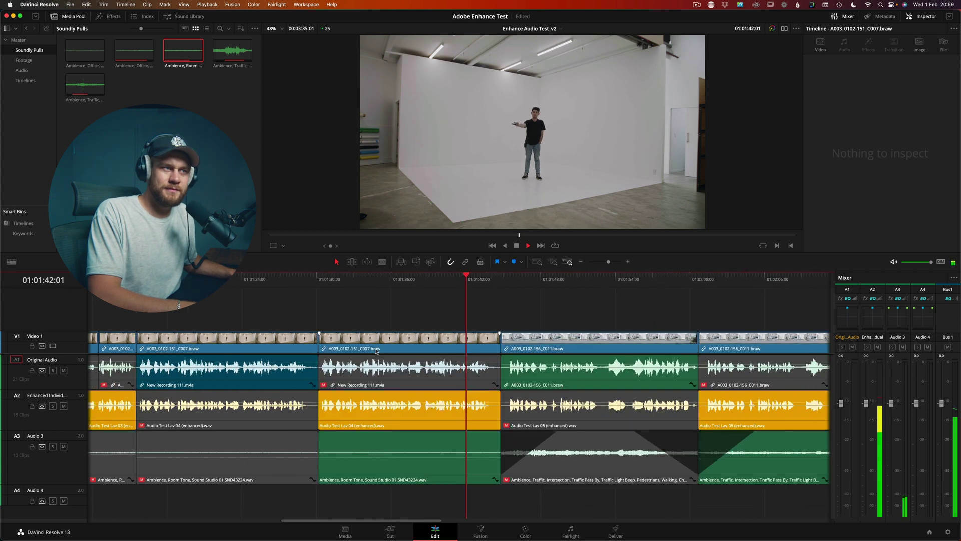
{"action": "key", "text": "space"}
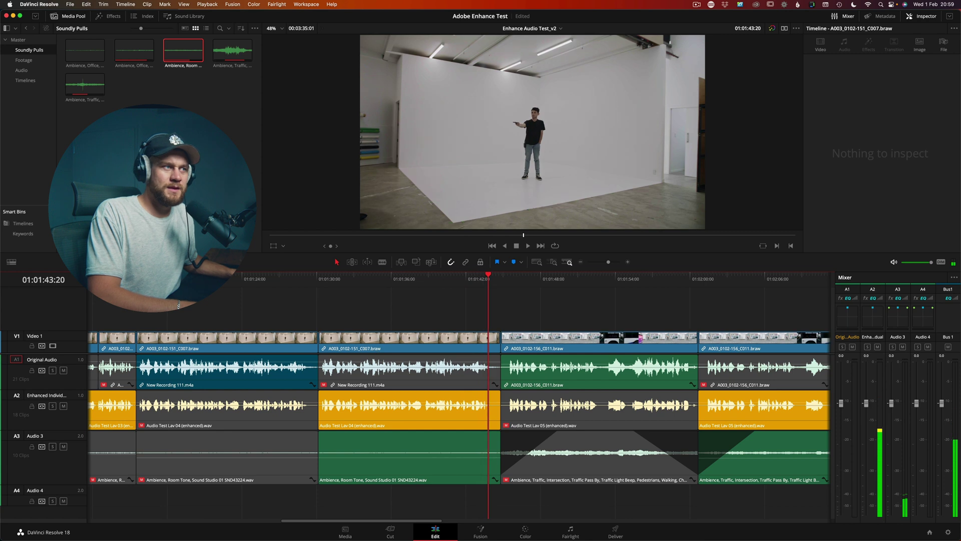
{"action": "left_click", "coordinate": [239, 279]}
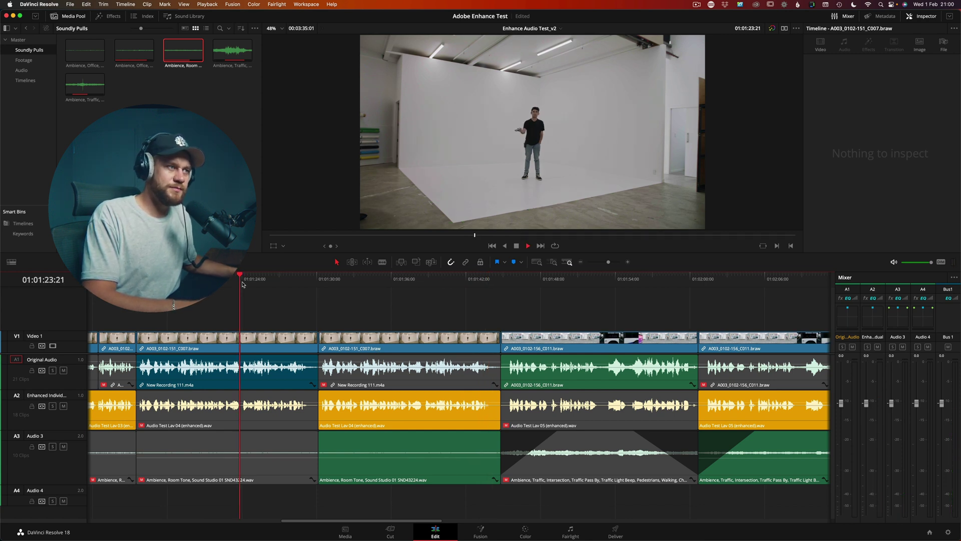
{"action": "key", "text": "space"}
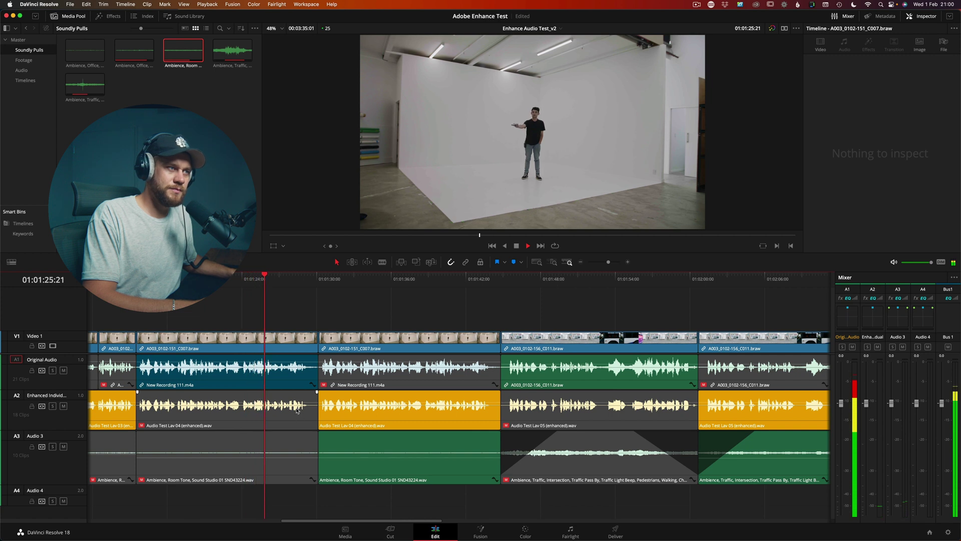
{"action": "key", "text": "space"}
{"action": "left_click", "coordinate": [424, 276]}
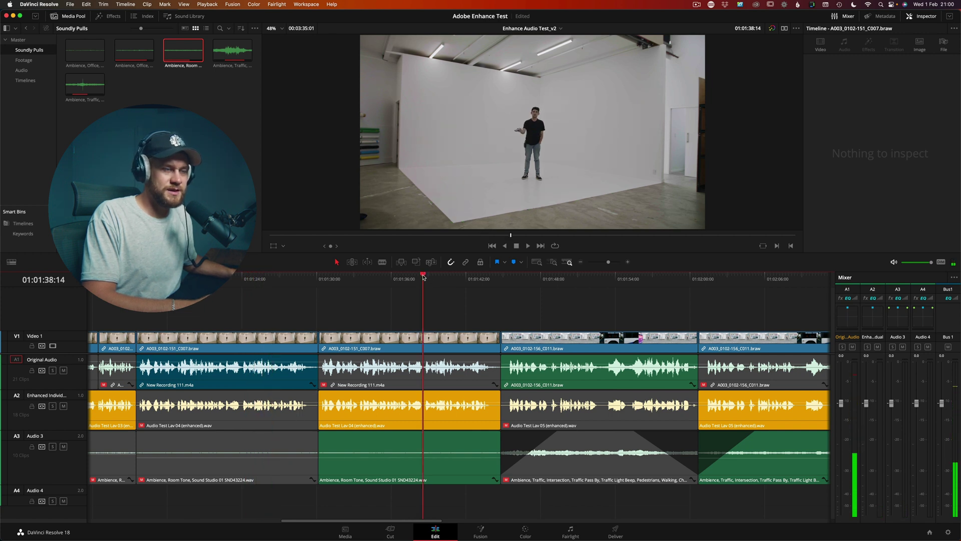
{"action": "key", "text": "space"}
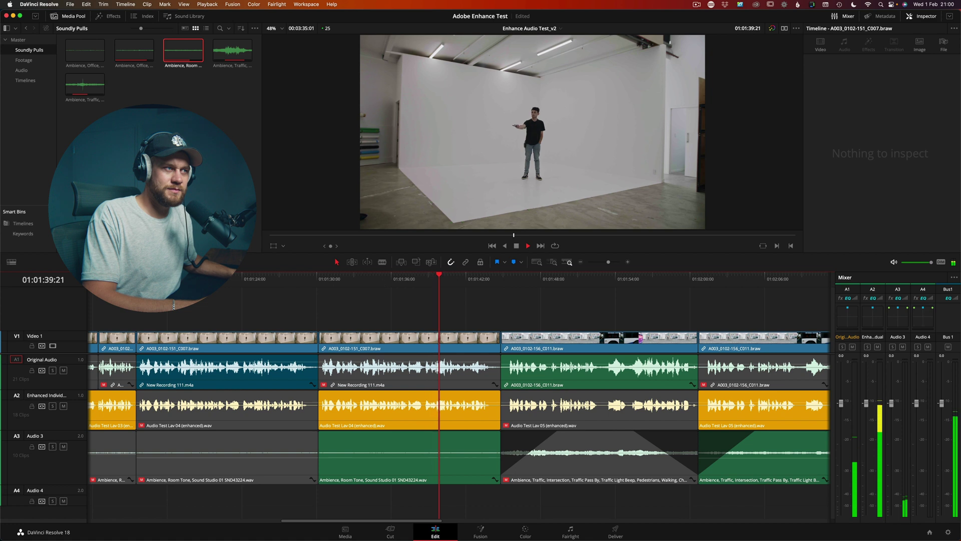
Scroll the timeline to the street scene and start playback there
{"action": "scroll", "coordinate": [303, 369], "scroll_direction": "left", "scroll_amount": 5}
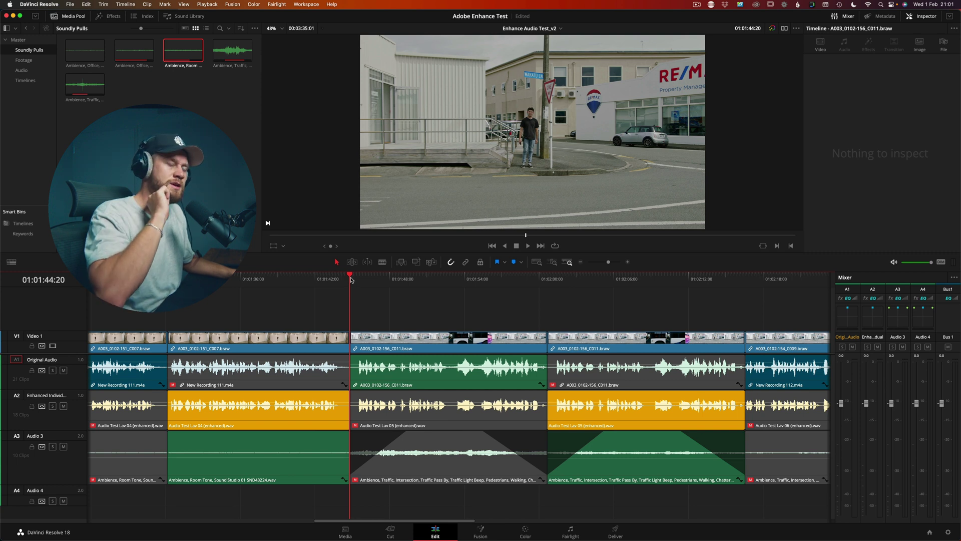
{"action": "scroll", "coordinate": [361, 331], "scroll_direction": "right", "scroll_amount": 5}
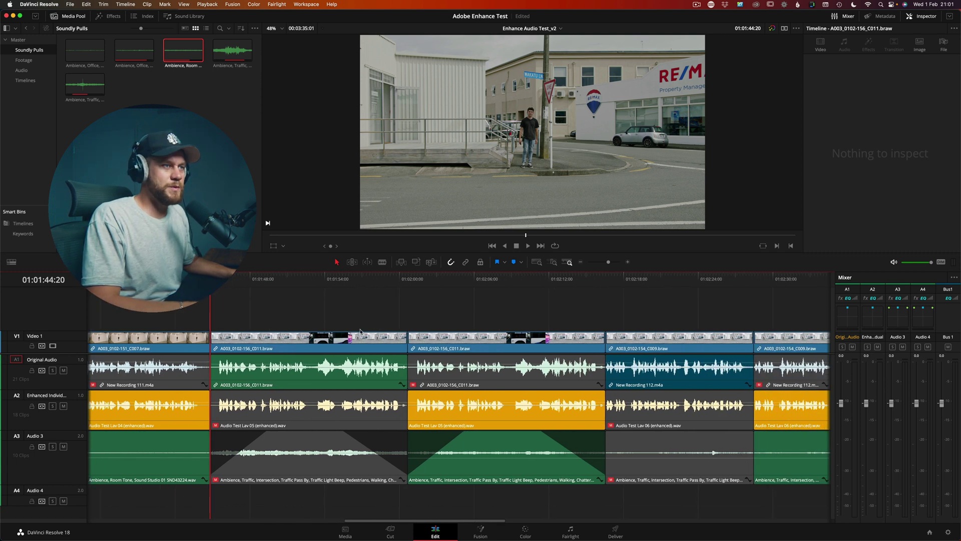
{"action": "key", "text": "space"}
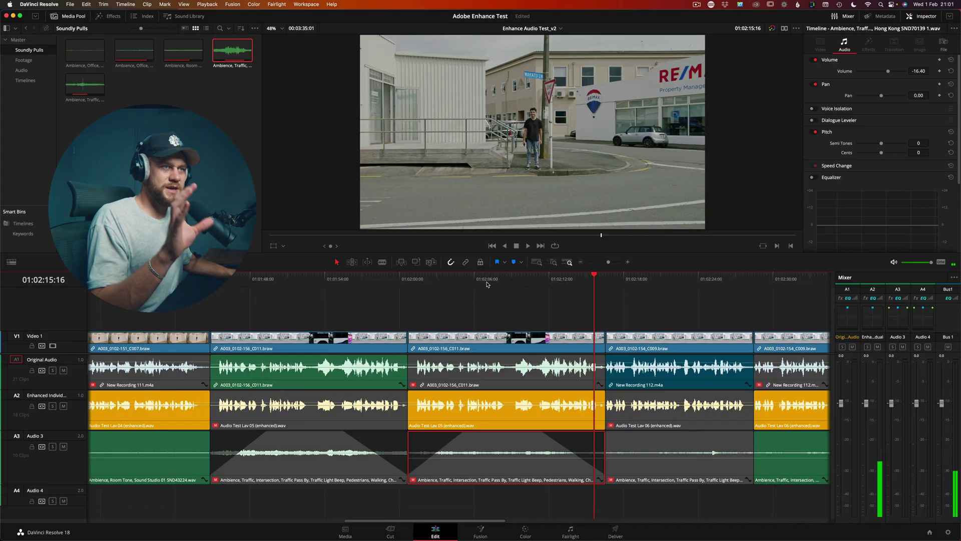
Audition the street scene ambience from its start and again from 01:02:04
{"action": "left_click", "coordinate": [297, 284]}
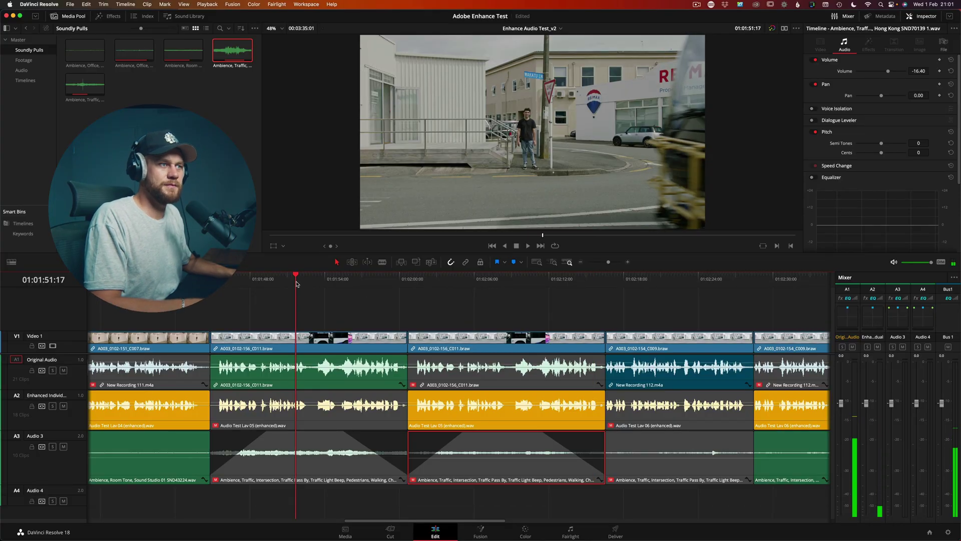
{"action": "key", "text": "space"}
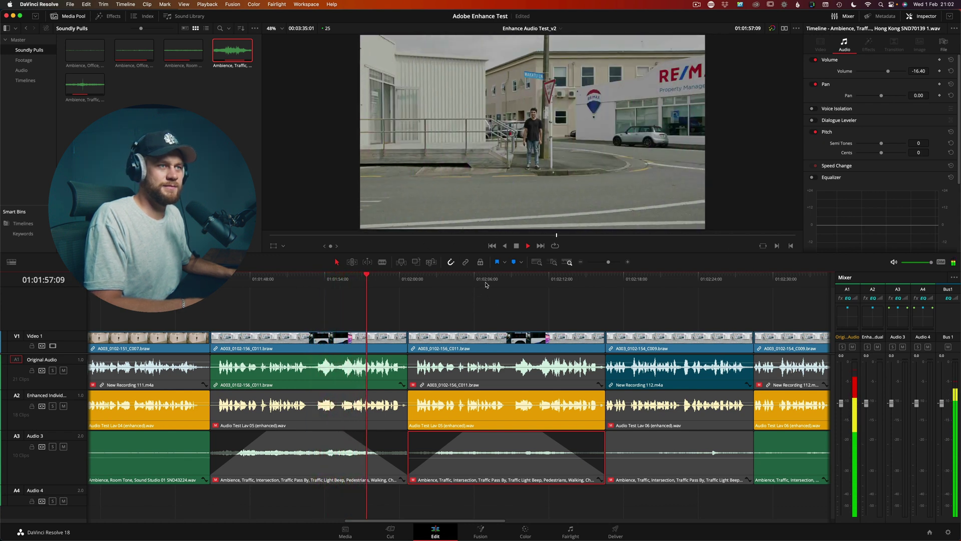
{"action": "left_click", "coordinate": [485, 284]}
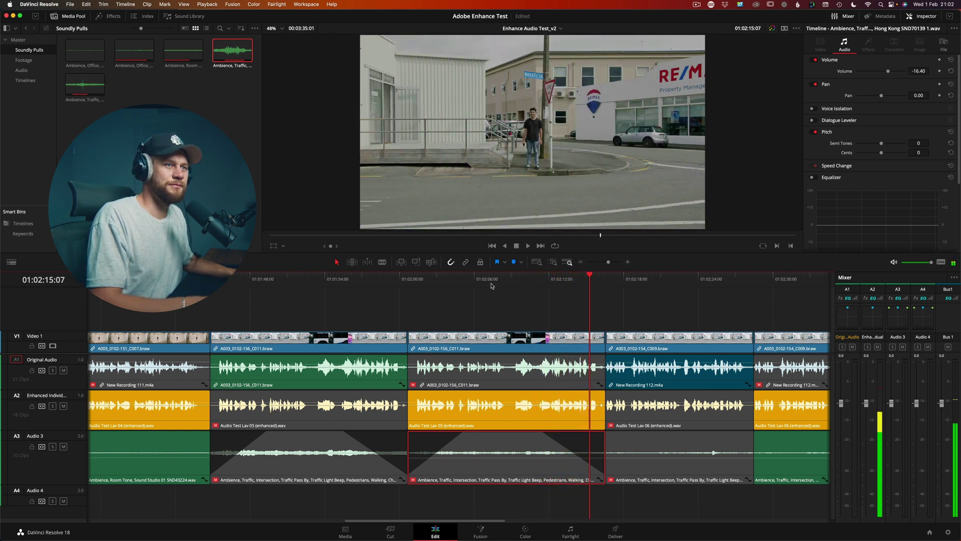
{"action": "key", "text": "space"}
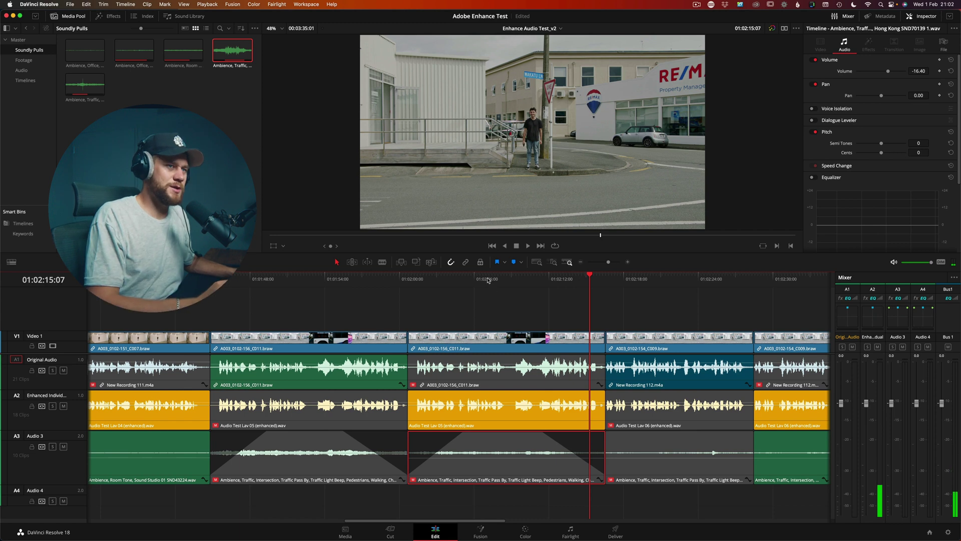
{"action": "left_click", "coordinate": [452, 281]}
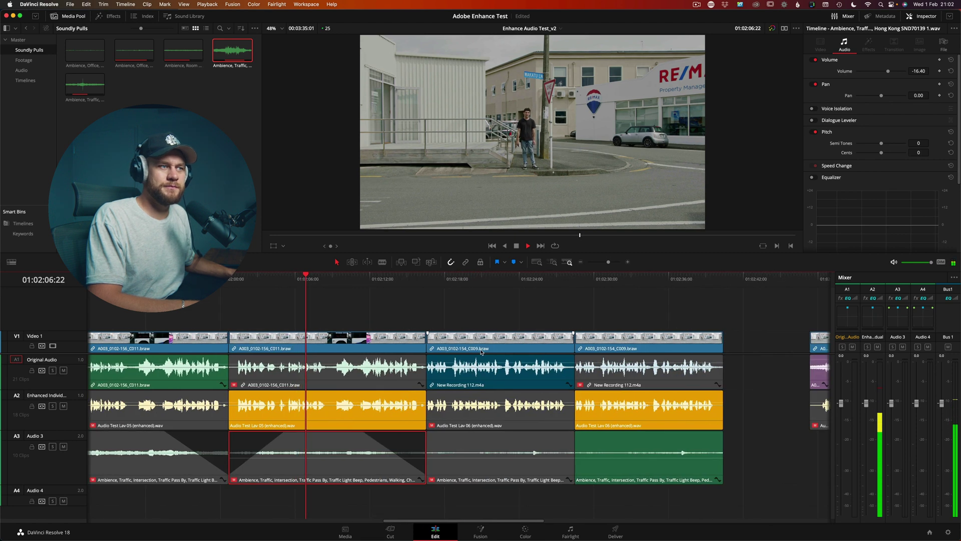
Stop at 01:02:08:11, re-enable the grey Audio 3 traffic clip, and jump to its start
{"action": "key", "text": "space"}
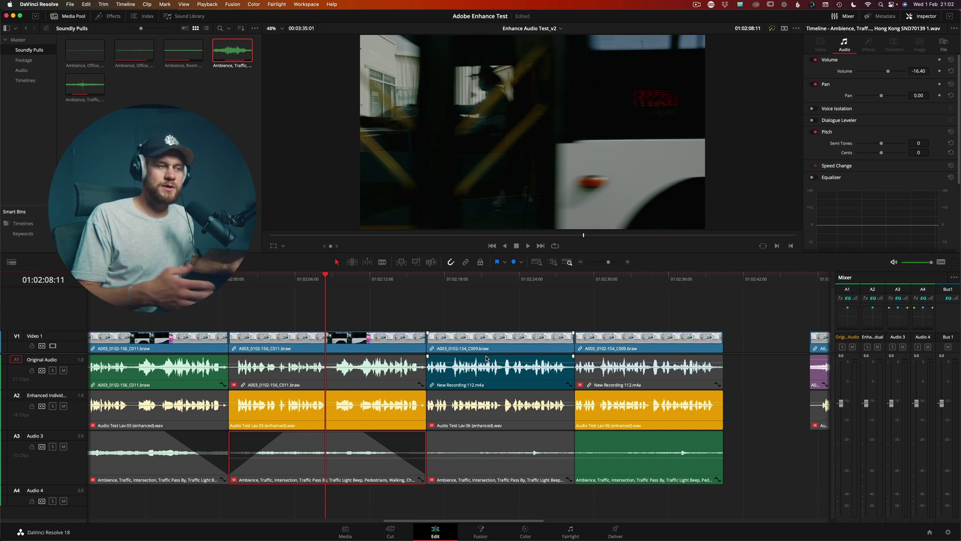
{"action": "left_click", "coordinate": [299, 468]}
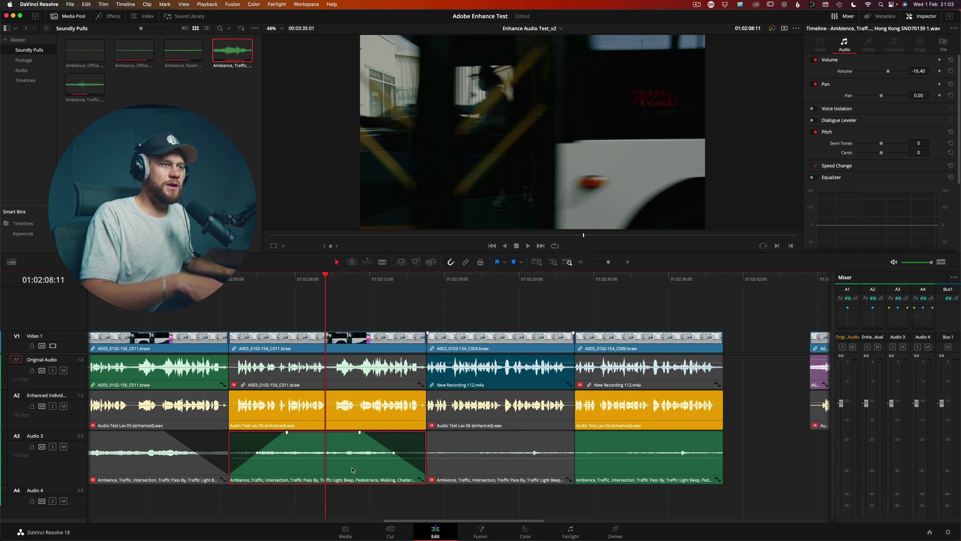
{"action": "left_click", "coordinate": [229, 279]}
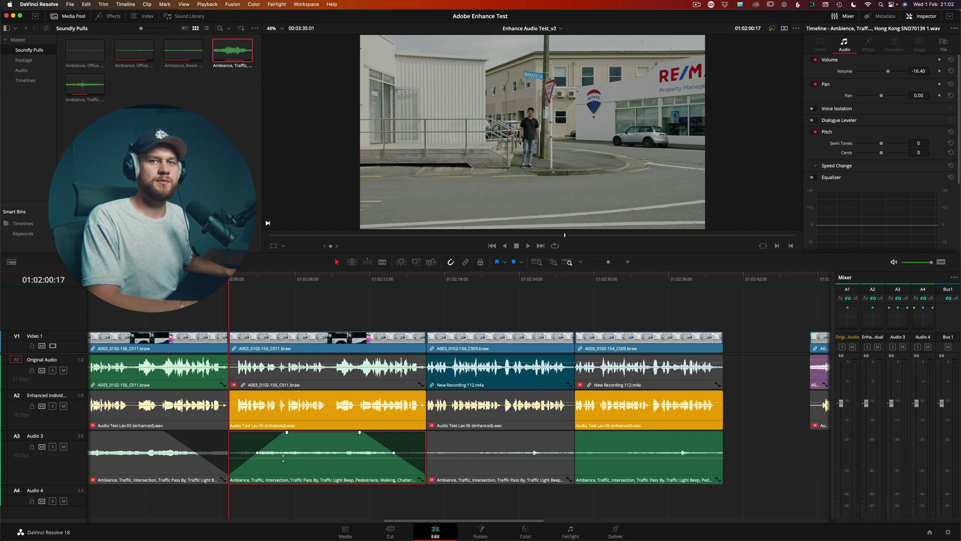
Drag the A3 traffic clip's fade-in and fade-out handles to the clip edges
{"action": "key", "text": "space"}
{"action": "left_click_drag", "start_coordinate": [286, 433], "coordinate": [230, 433]}
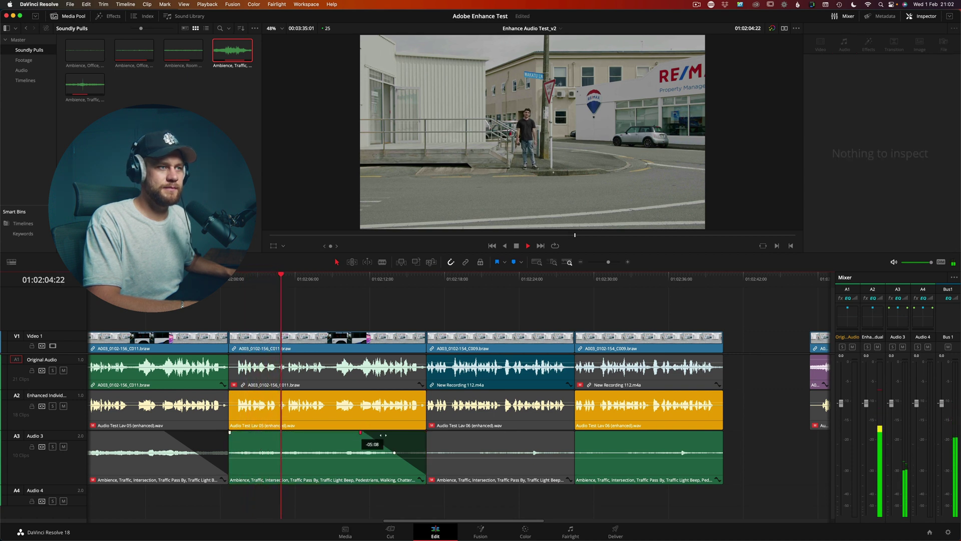
{"action": "left_click_drag", "start_coordinate": [365, 434], "coordinate": [425, 433]}
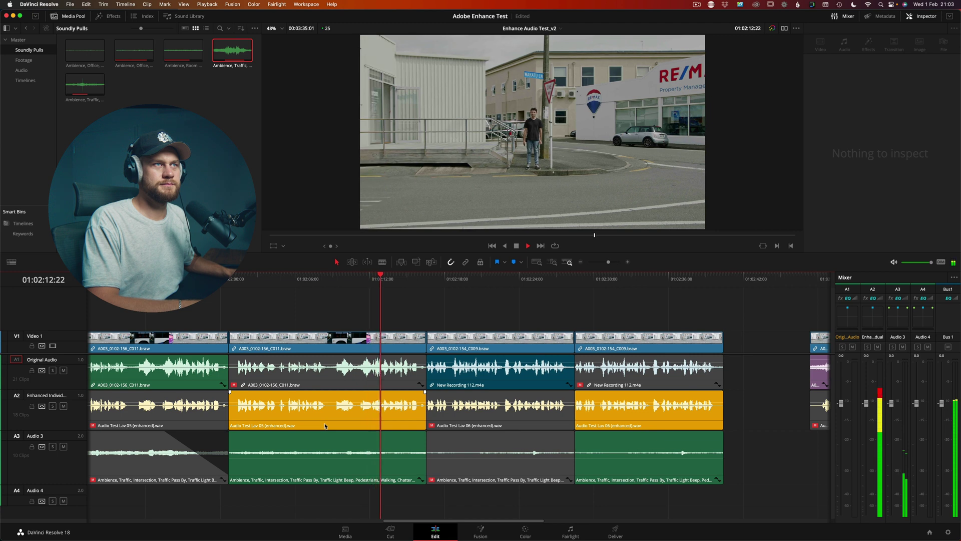
Review the street scene playback full screen, then return near the ambience clip start
{"action": "key", "text": "alt+slash"}
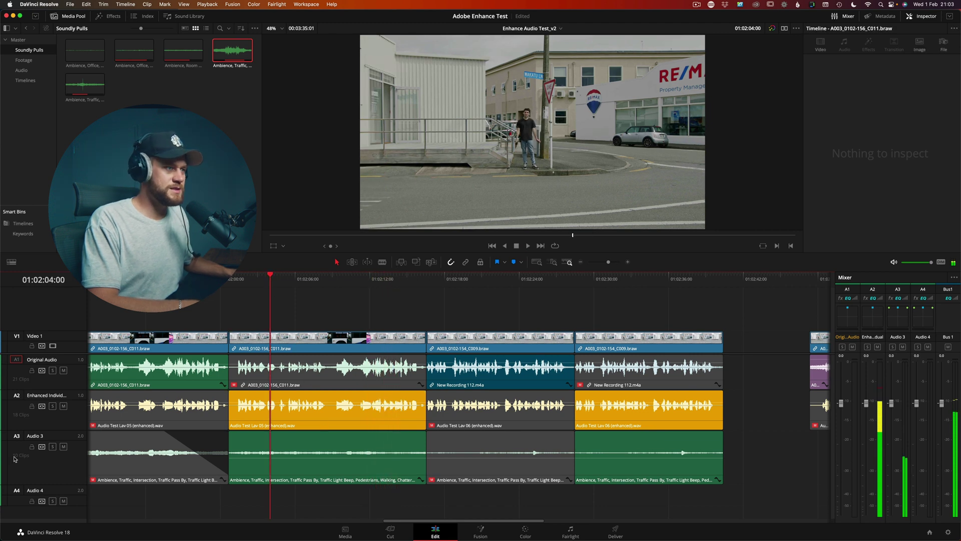
{"action": "key", "text": "super+f"}
{"action": "key", "text": "space"}
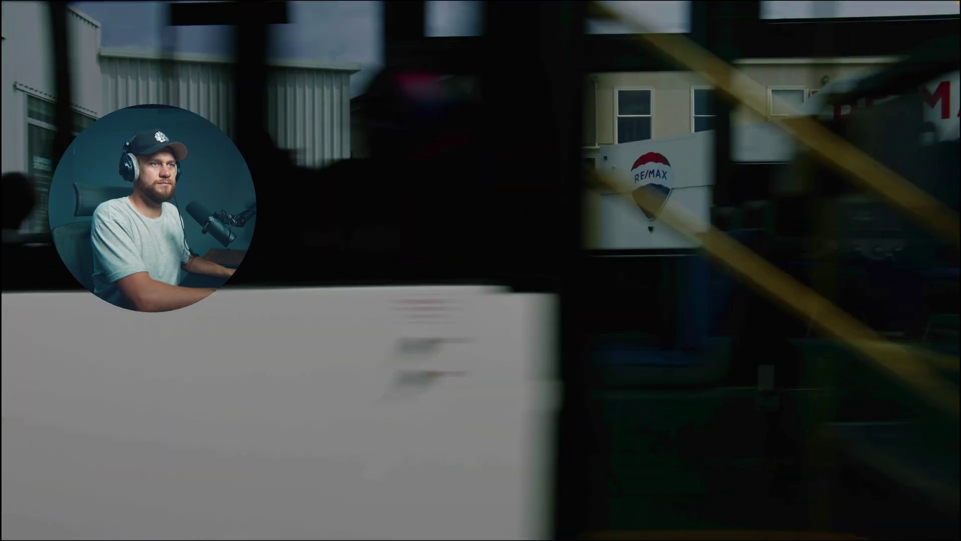
{"action": "key", "text": "Escape"}
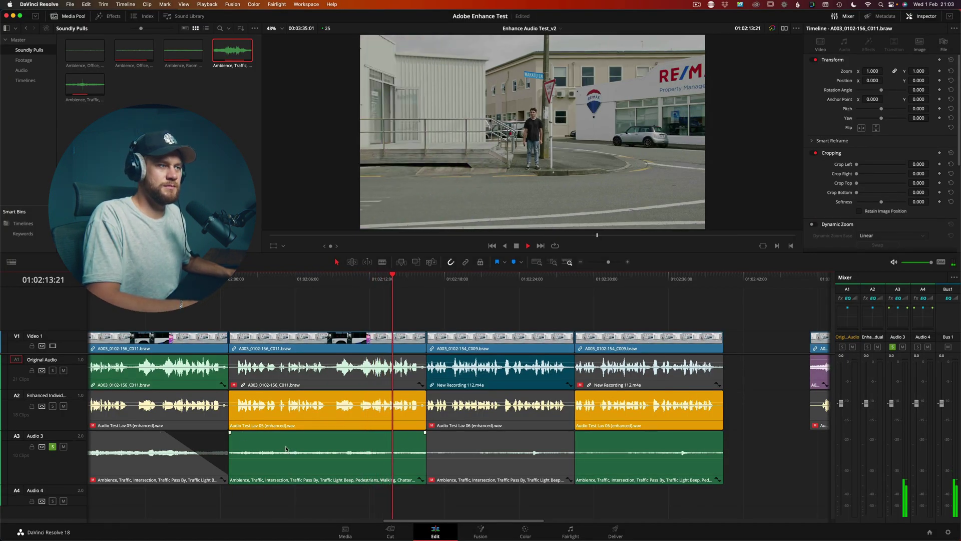
{"action": "left_click", "coordinate": [253, 275]}
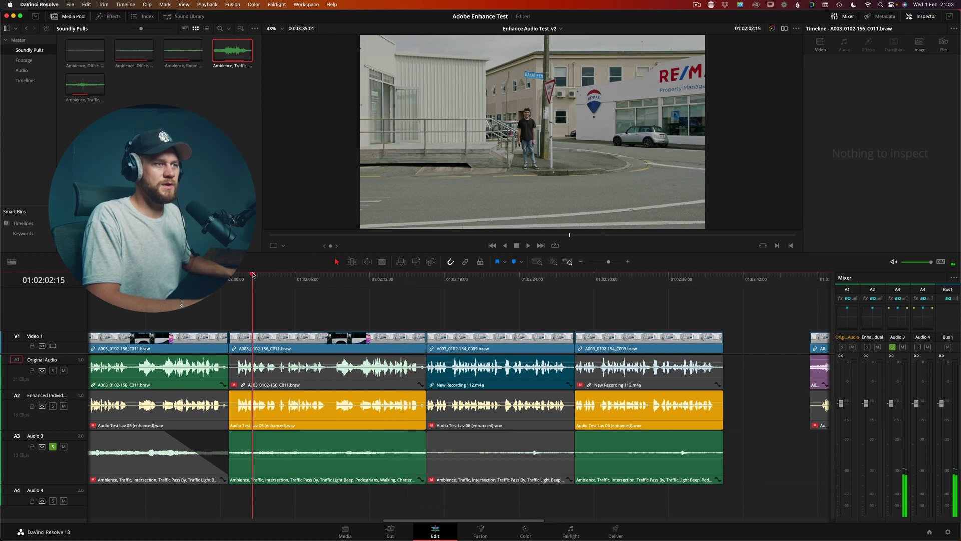
On the Fairlight page, set Audio 3's EQ Band 4 to -9.6 dB at 3k9
{"action": "key", "text": "shift+7"}
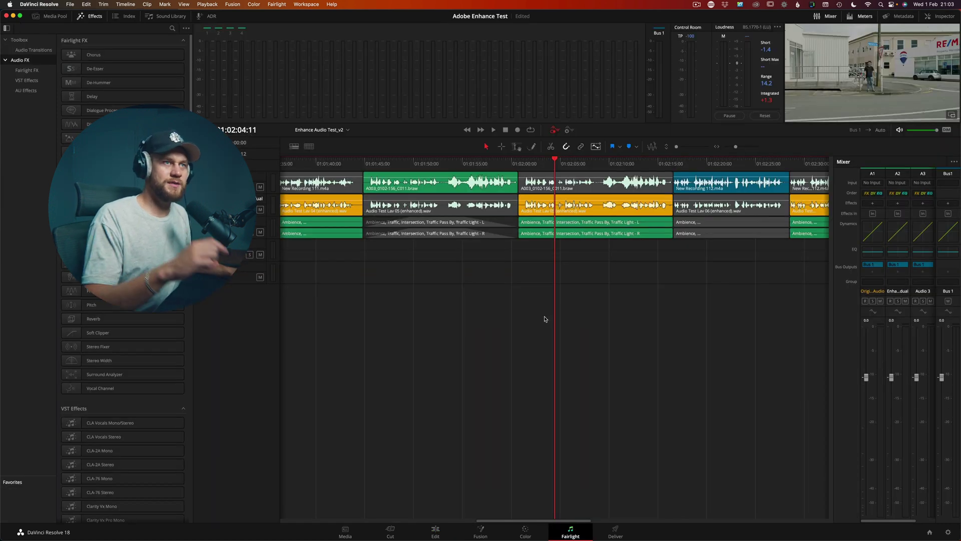
{"action": "scroll", "coordinate": [669, 287], "scroll_direction": "right", "scroll_amount": 3}
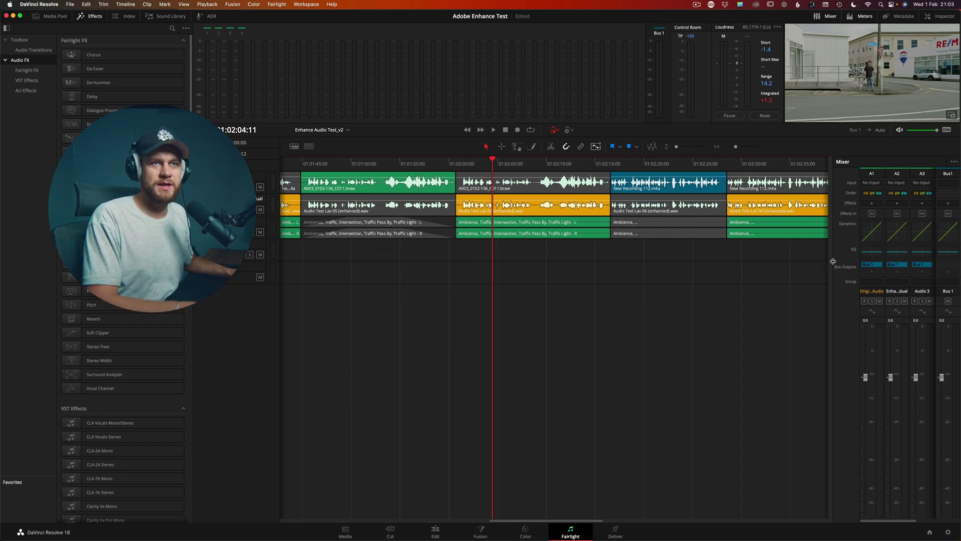
{"action": "left_click_drag", "start_coordinate": [833, 261], "coordinate": [808, 262]}
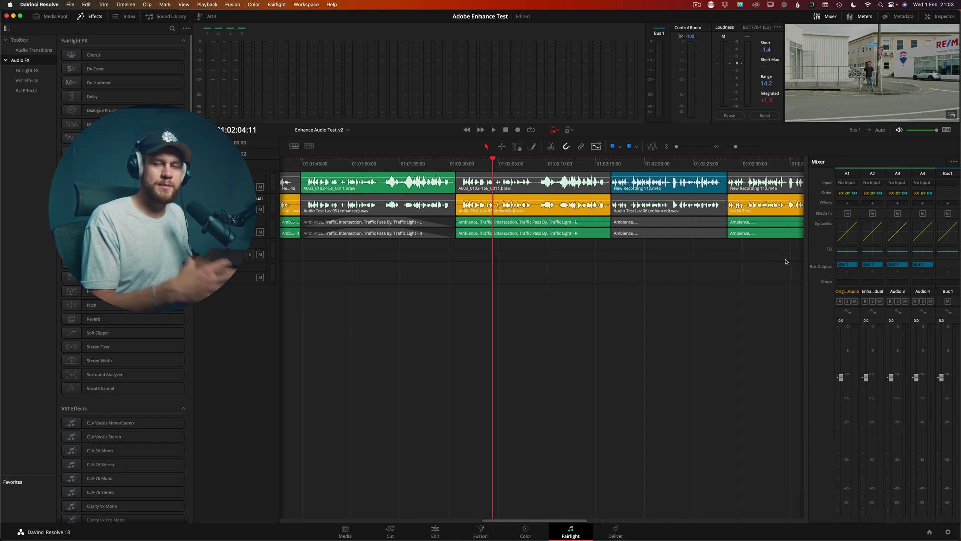
{"action": "left_click", "coordinate": [897, 252]}
{"action": "left_click_drag", "start_coordinate": [551, 218], "coordinate": [544, 243]}
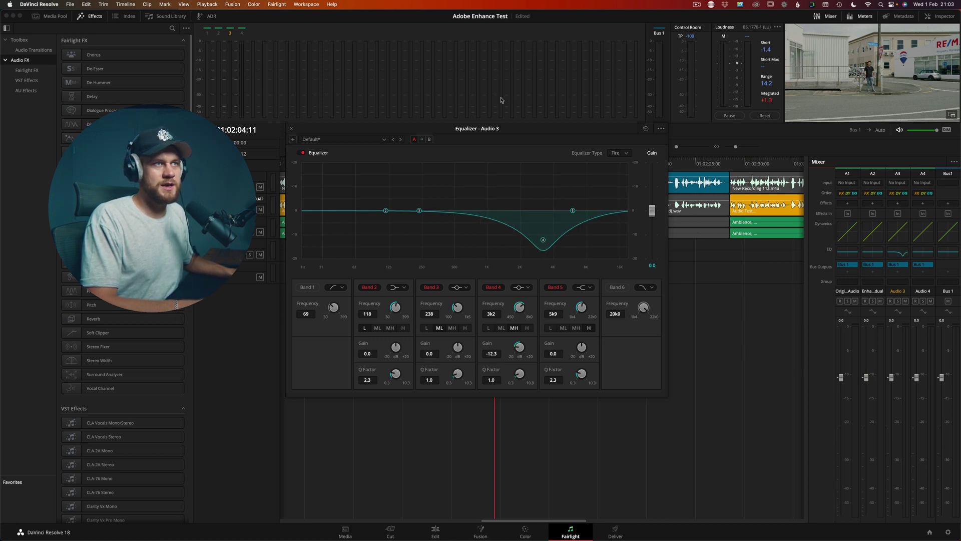
{"action": "left_click_drag", "start_coordinate": [509, 131], "coordinate": [281, 184]}
{"action": "key", "text": "space"}
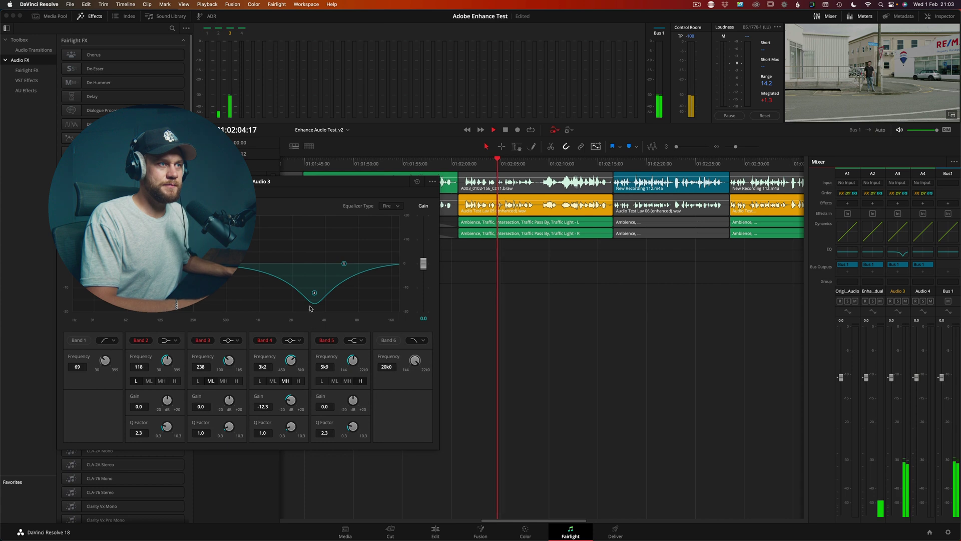
{"action": "left_click_drag", "start_coordinate": [315, 294], "coordinate": [325, 286]}
{"action": "left_click_drag", "start_coordinate": [324, 181], "coordinate": [611, 253]}
{"action": "key", "text": "space"}
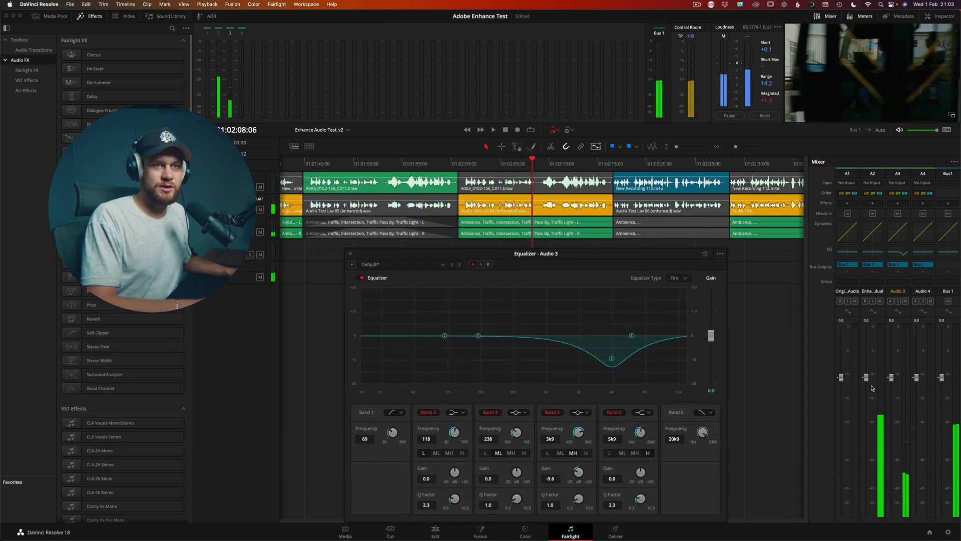
Back on the Edit page, set the traffic ambience clip's volume to 5.00
{"action": "left_click", "coordinate": [452, 534]}
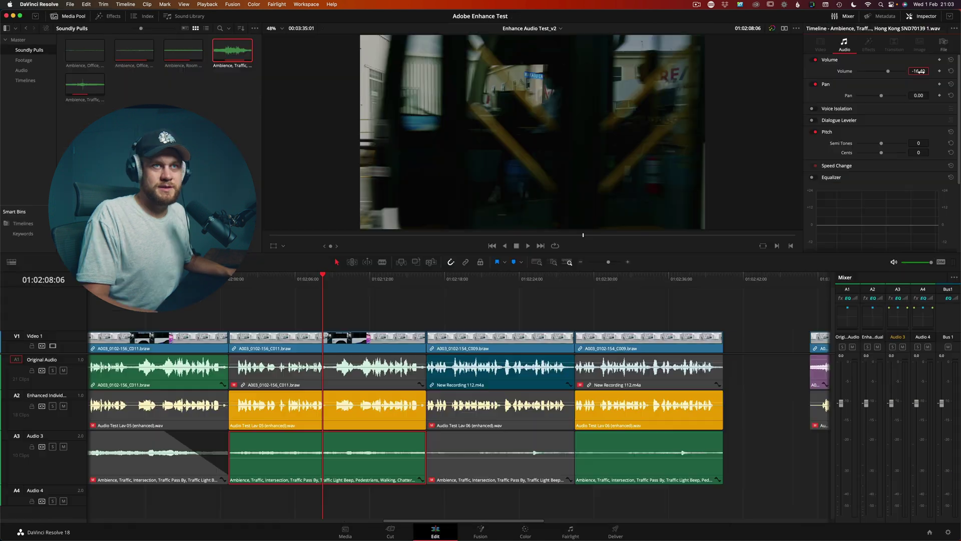
{"action": "type", "text": "5"}
{"action": "key", "text": "Return"}
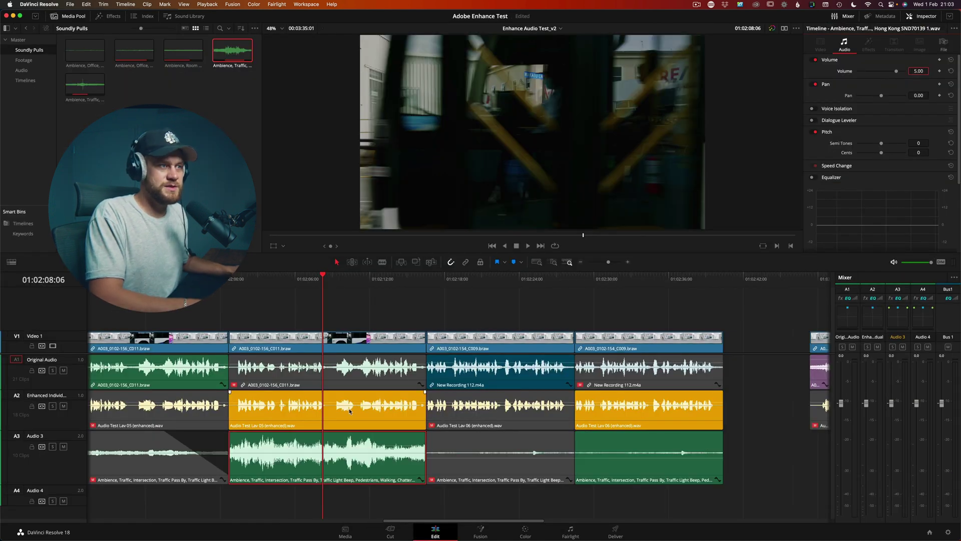